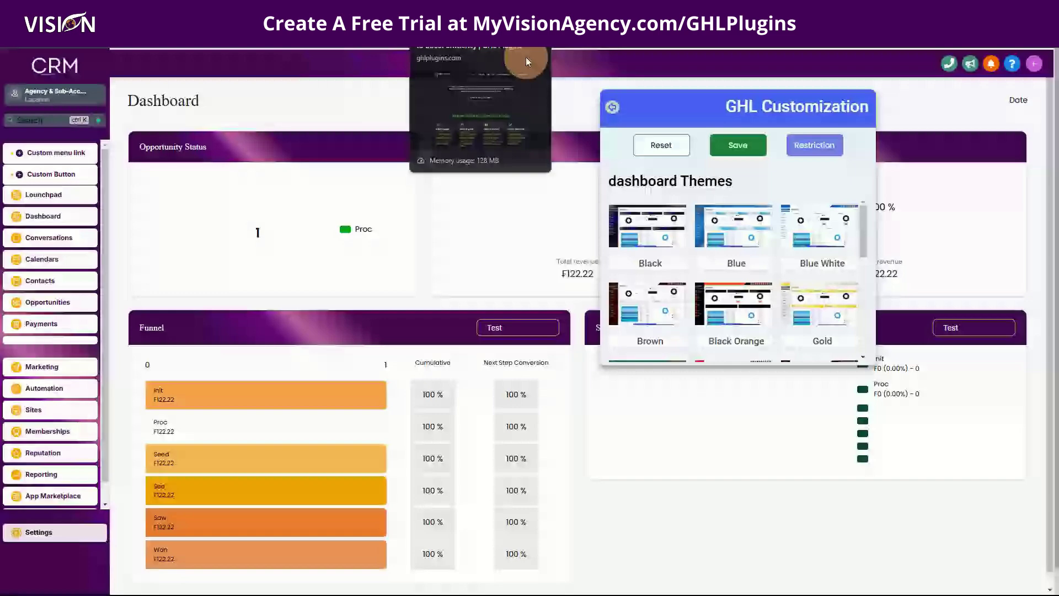
Open the Theme Customizer's GHL Customization settings page from the ghlplugins tab.
left_click(525, 58)
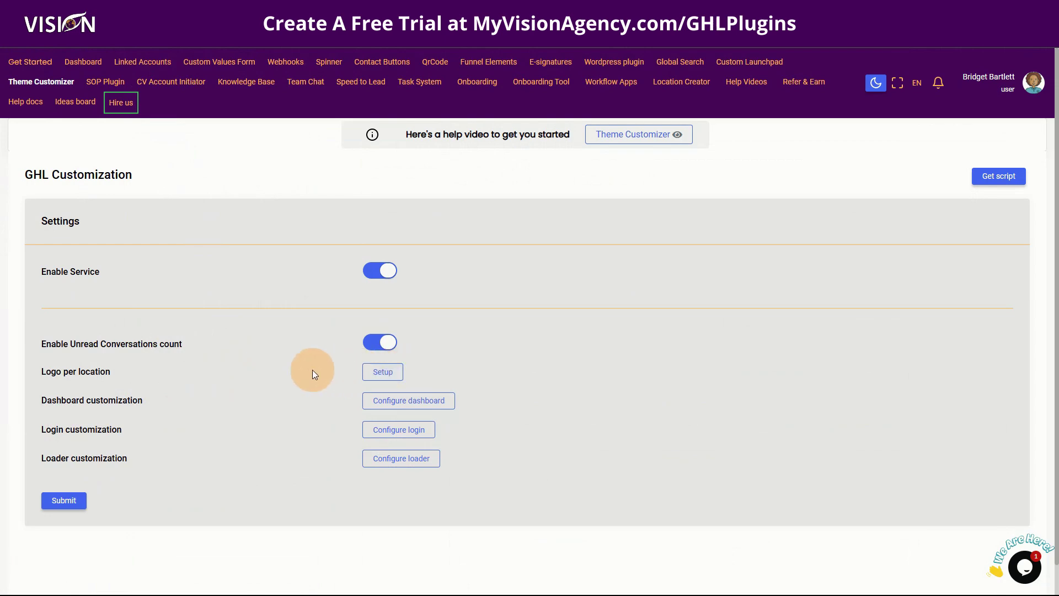
left_click(380, 375)
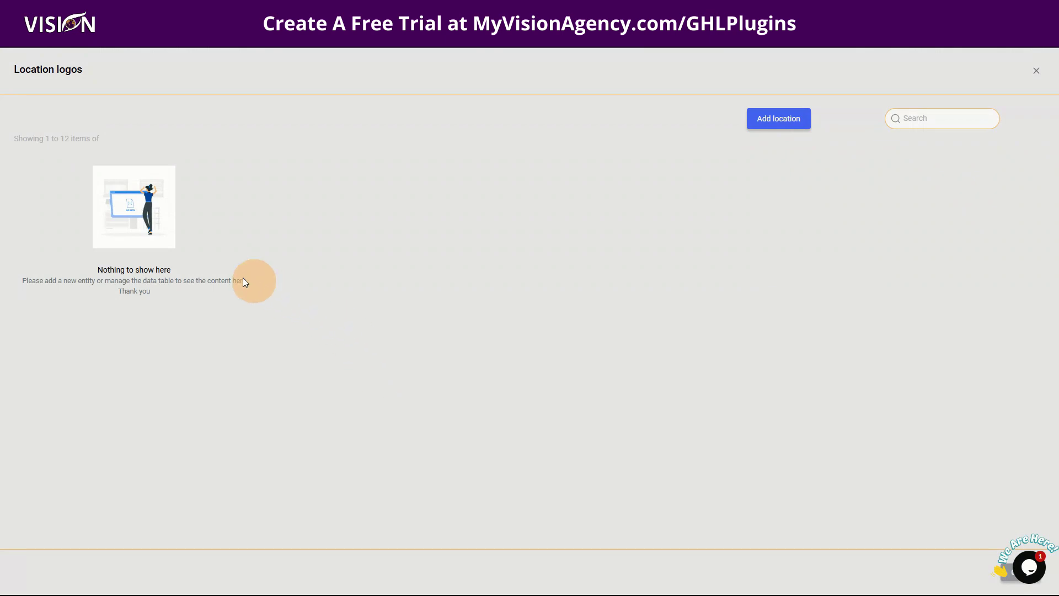
left_click(784, 115)
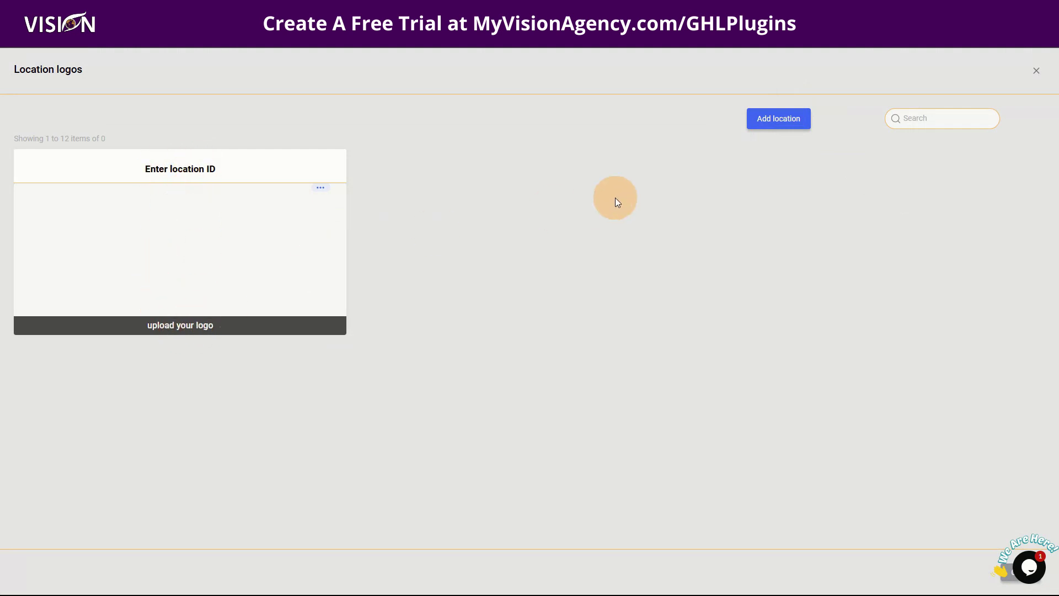
left_click(1034, 72)
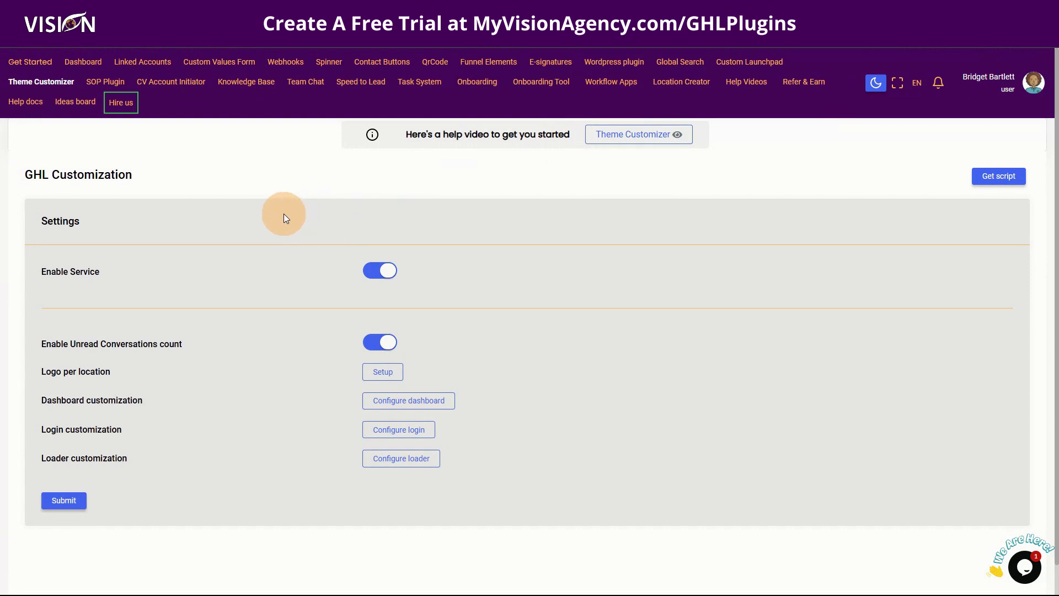
left_click(401, 407)
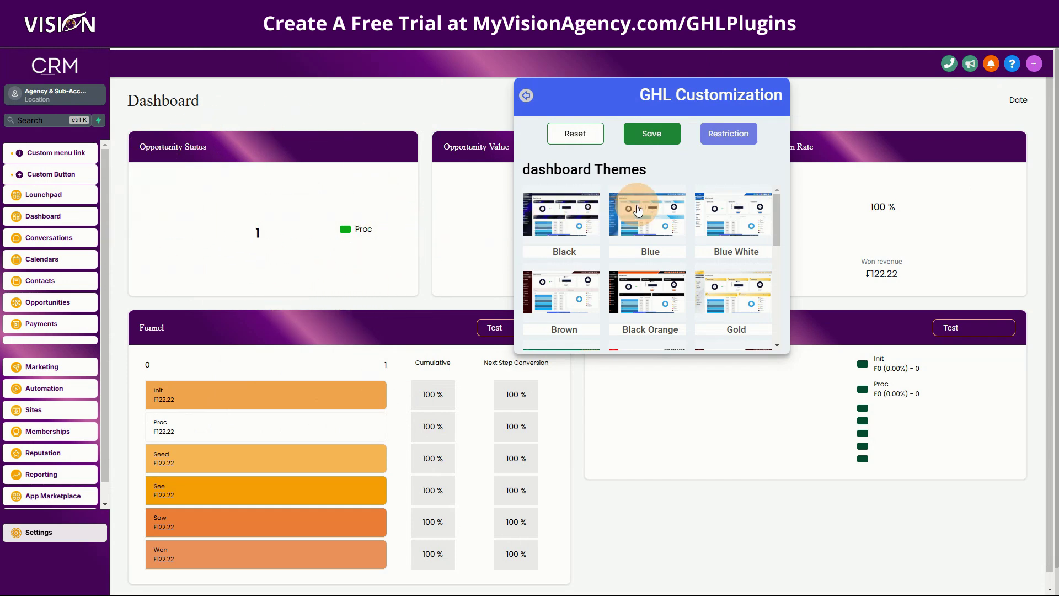
Scroll the dashboard Themes grid down to the Black-gray and light-purple options.
scroll(539, 253, "down", 3)
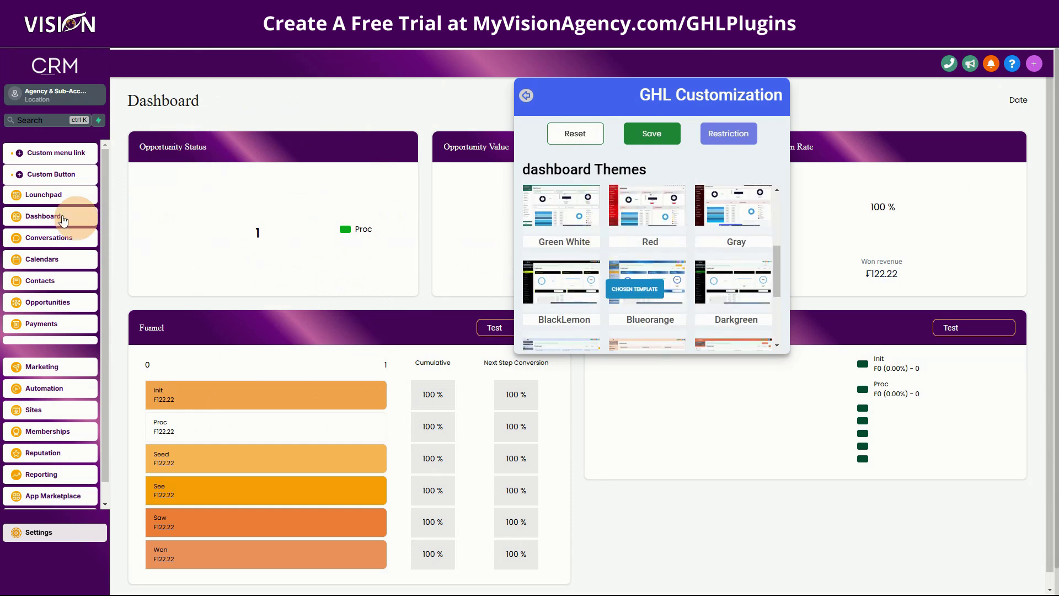
mouse_move(38, 175)
left_mouse_down()
mouse_move(34, 252)
mouse_move(12, 176)
mouse_move(9, 196)
mouse_move(43, 150)
mouse_move(40, 181)
left_mouse_up()
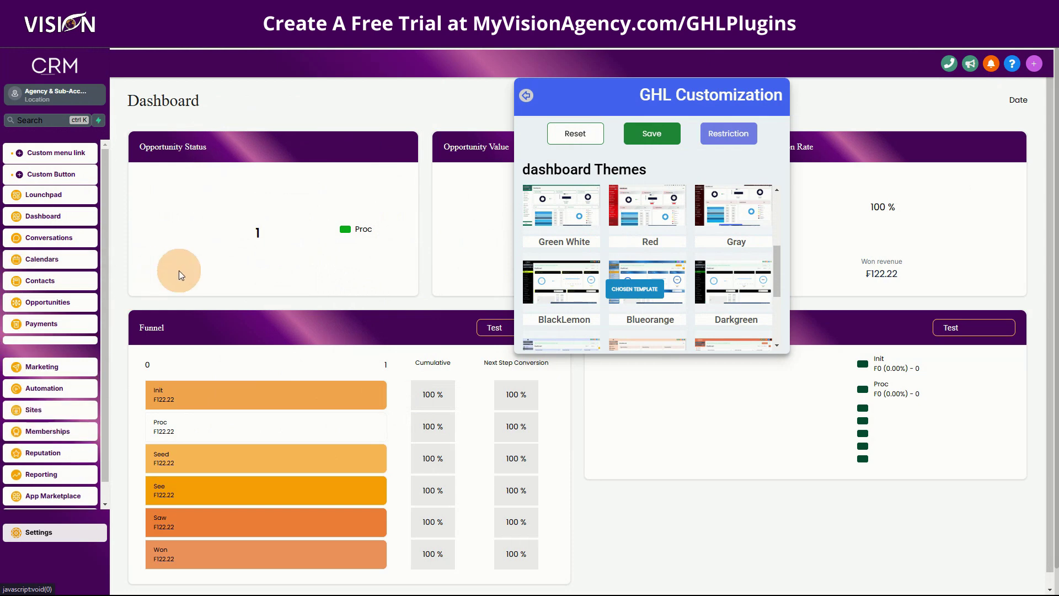
scroll(627, 222, "down", 1)
scroll(627, 221, "down", 5)
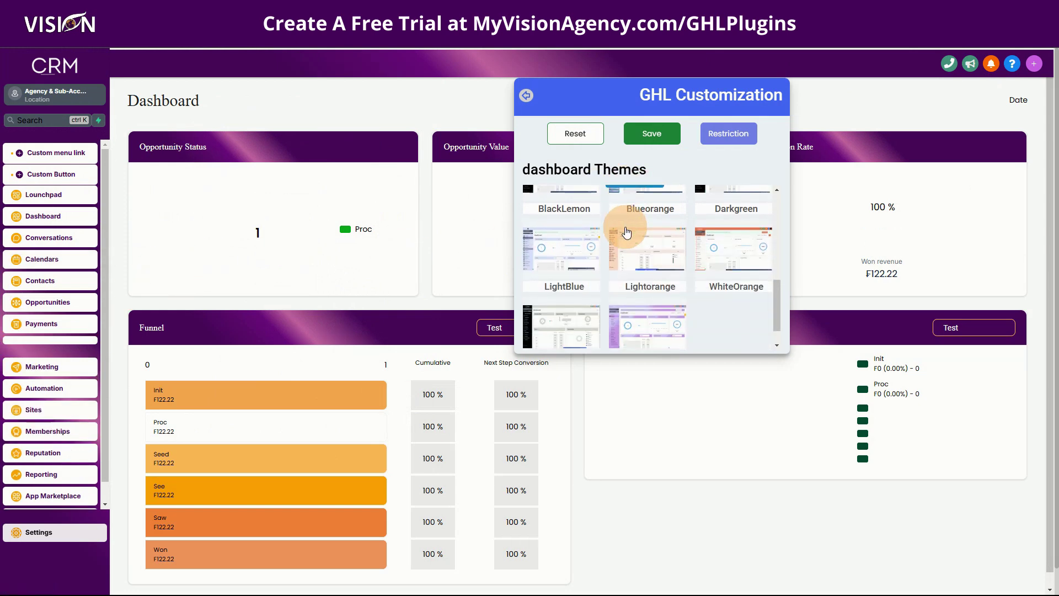
scroll(634, 251, "up", 3)
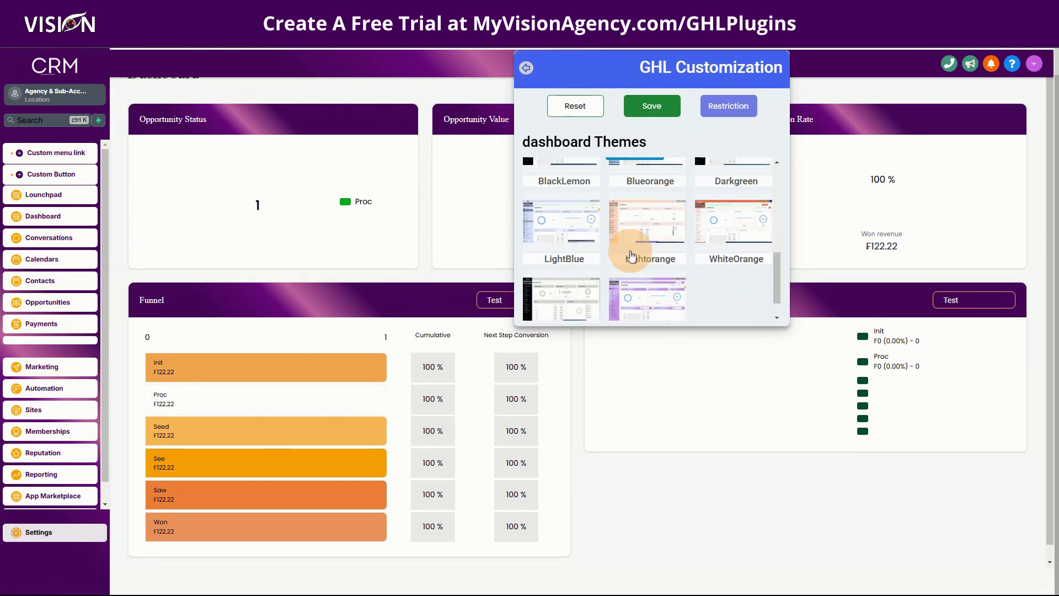
scroll(678, 272, "down", 3)
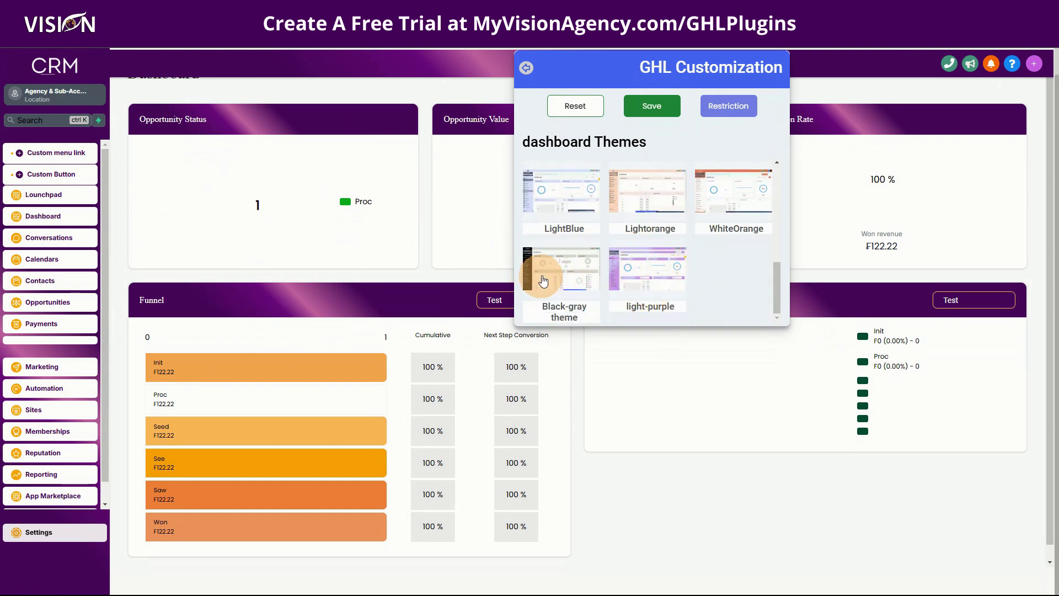
Choose the light-purple theme, make sidebar-text red and set sidebarIcon to #251313.
left_click(633, 283)
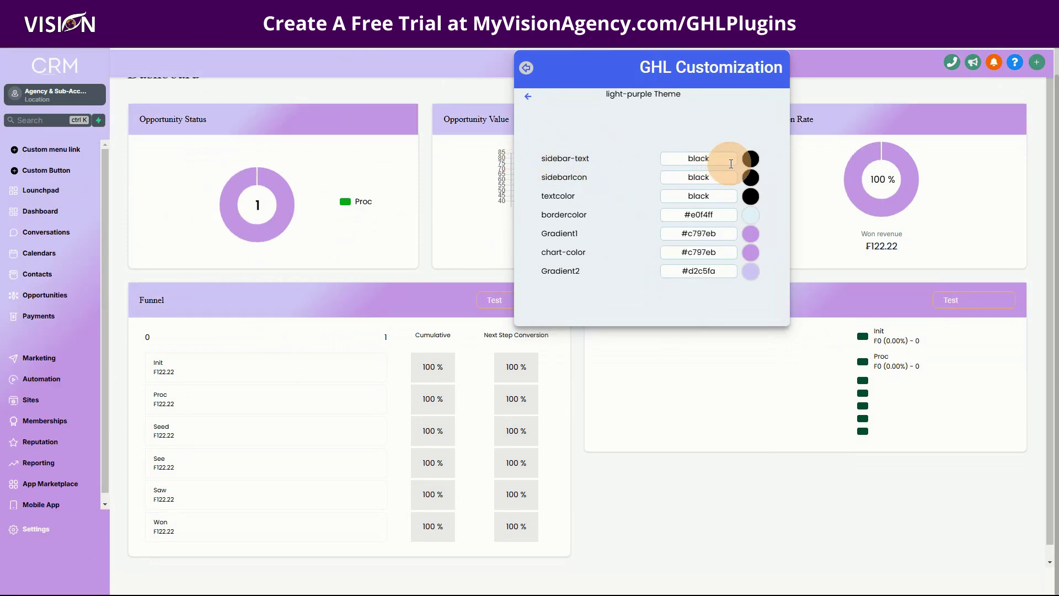
left_click(750, 162)
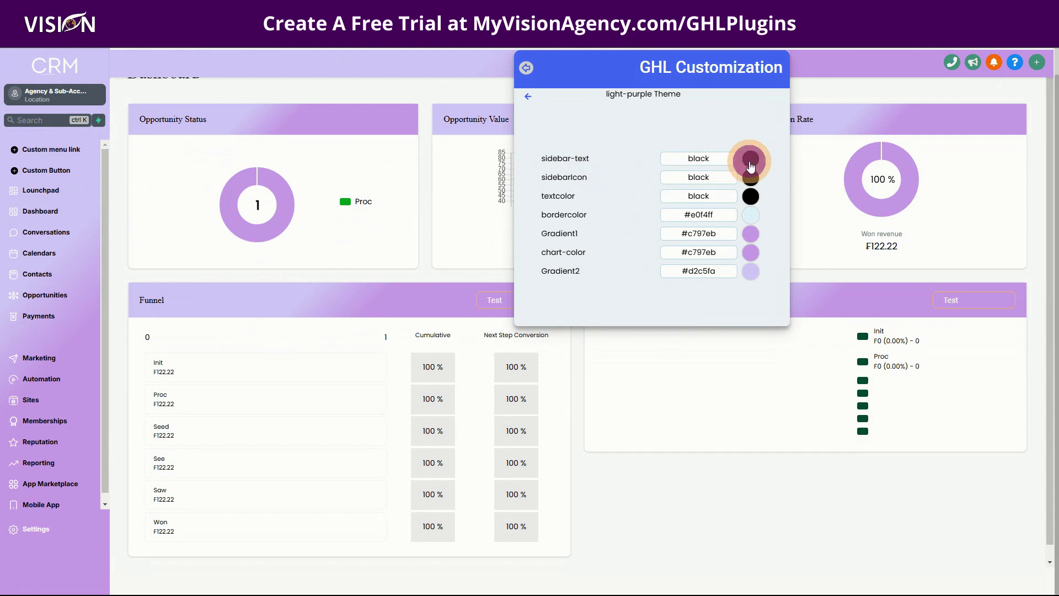
left_click_drag(780, 209, 842, 192)
left_click(748, 177)
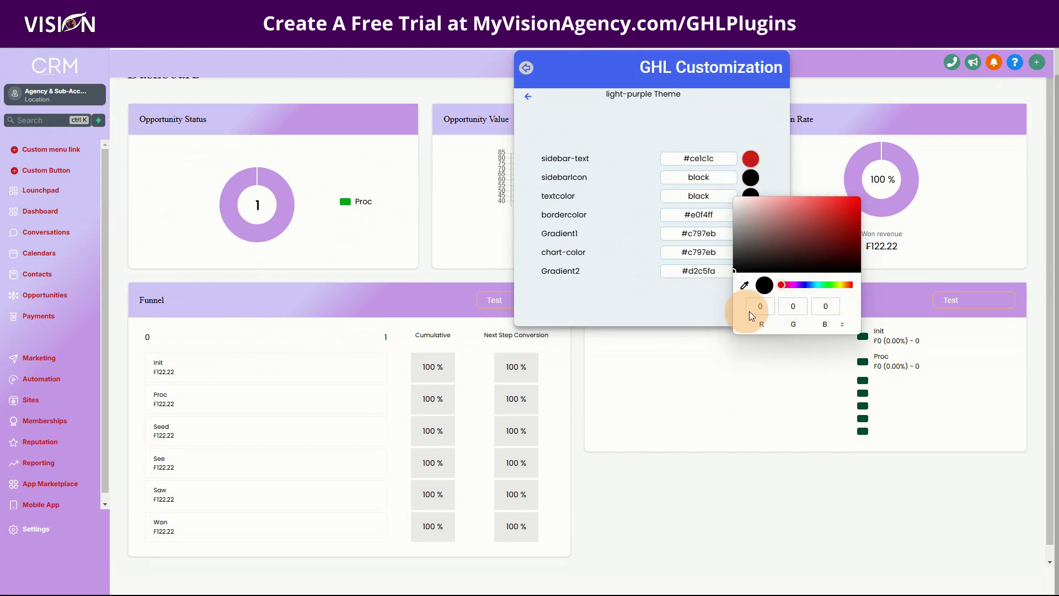
left_click(840, 324)
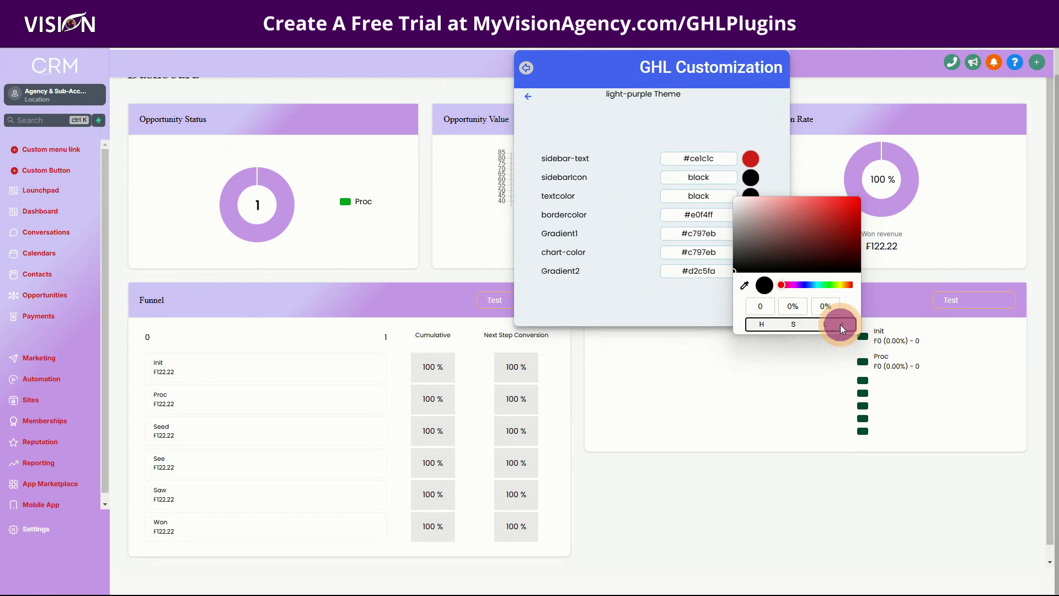
left_click(839, 326)
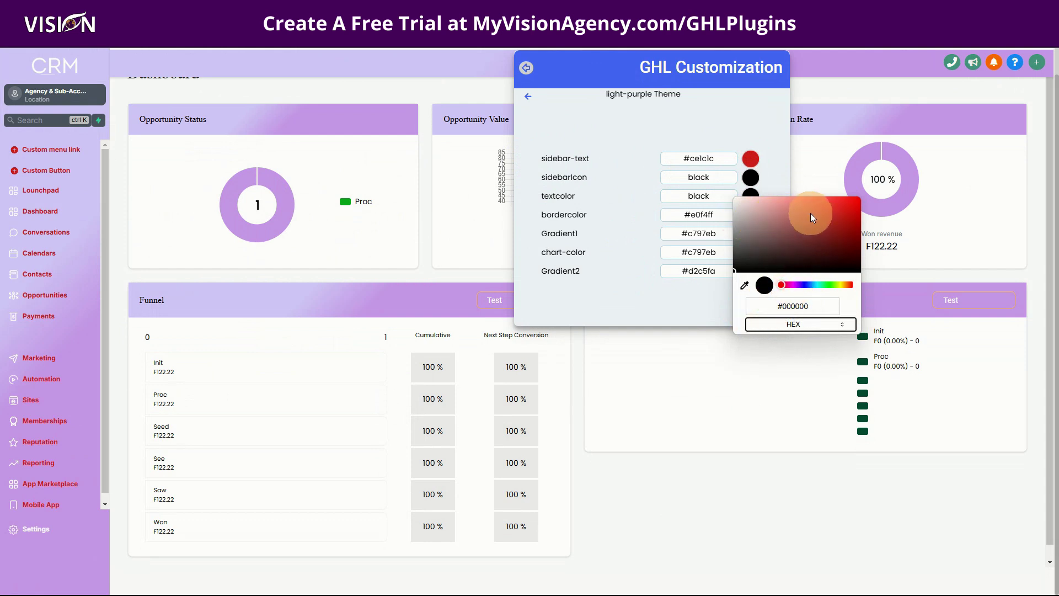
left_click_drag(791, 221, 795, 264)
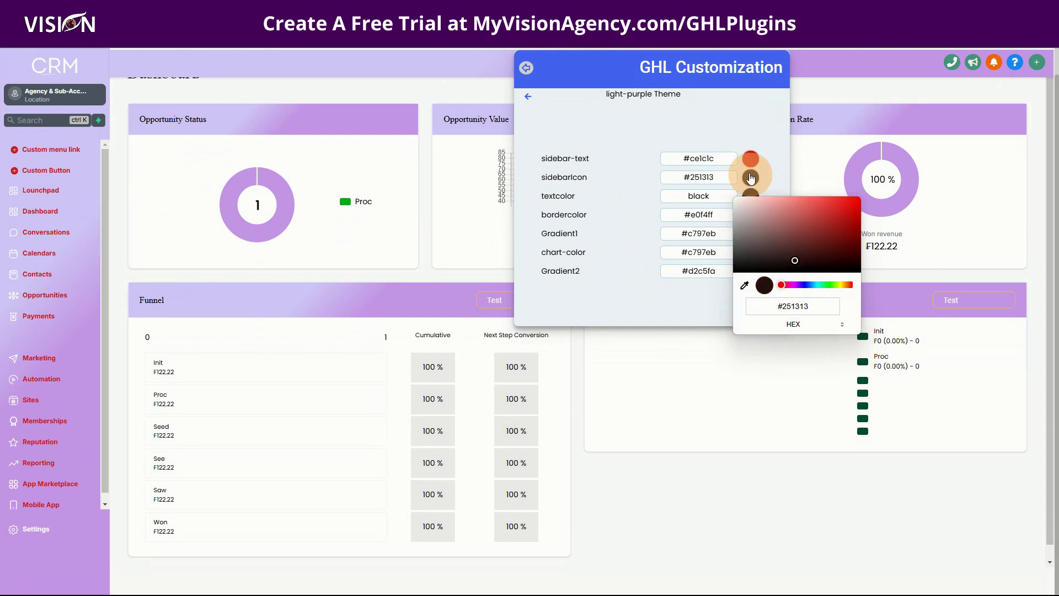
left_click(772, 175)
Set textcolor to #492222, bordercolor to #1079b2 and Gradient1 to #51177d.
left_click(748, 201)
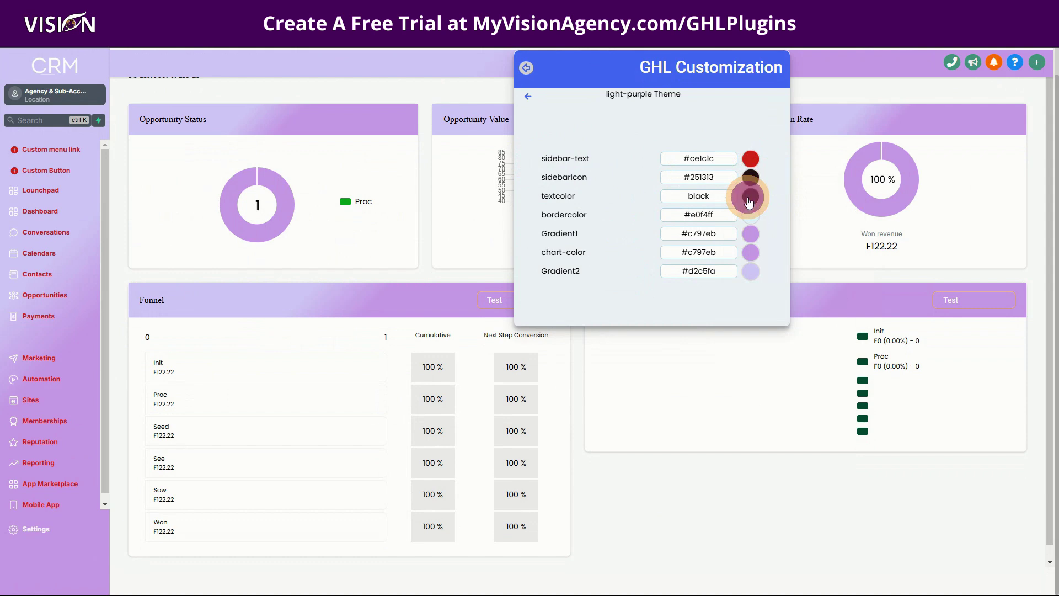
left_click_drag(745, 251, 799, 269)
left_click(778, 184)
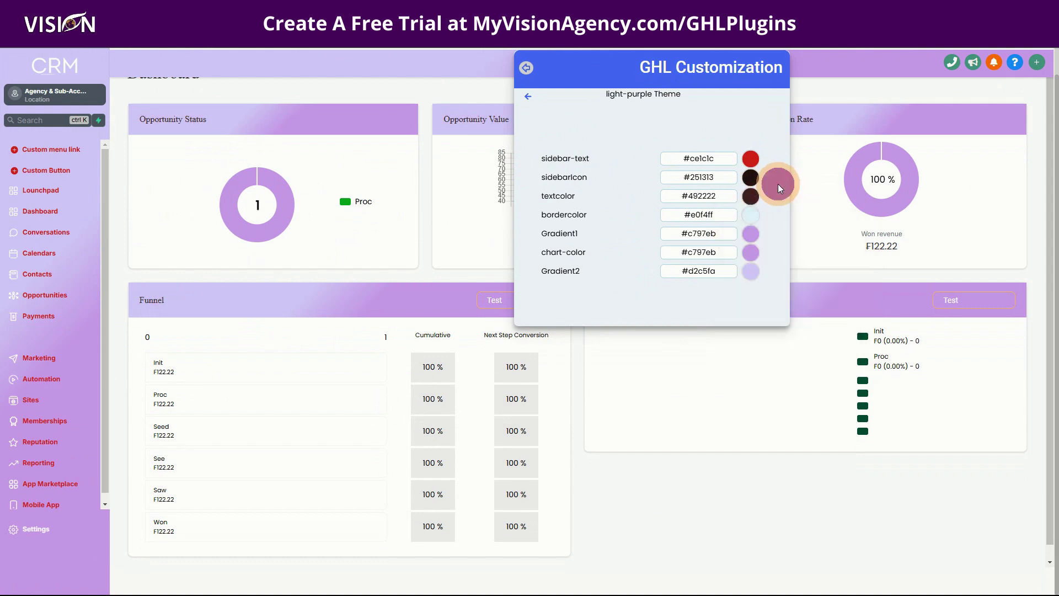
left_click(749, 214)
left_click_drag(777, 289, 842, 260)
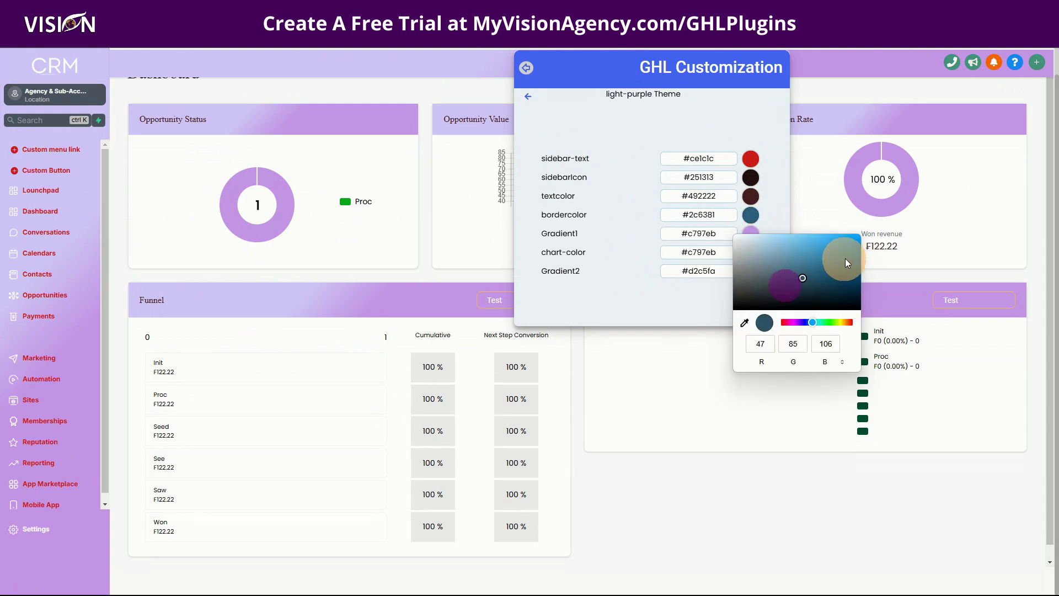
left_click(766, 186)
left_click(752, 241)
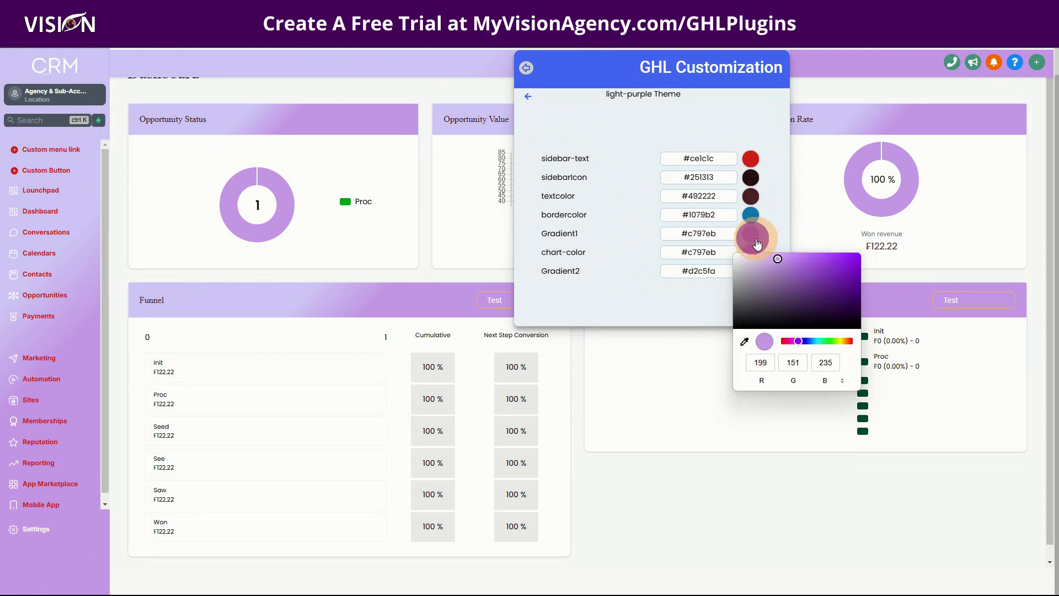
left_click_drag(757, 277, 836, 290)
left_click(778, 231)
Set chart-color to #2c2730 and Gradient2 to #331787, and change sidebar-text to white #ffffff.
left_click(750, 252)
left_click(786, 315)
left_click_drag(786, 315, 839, 326)
left_click(776, 239)
left_click(751, 272)
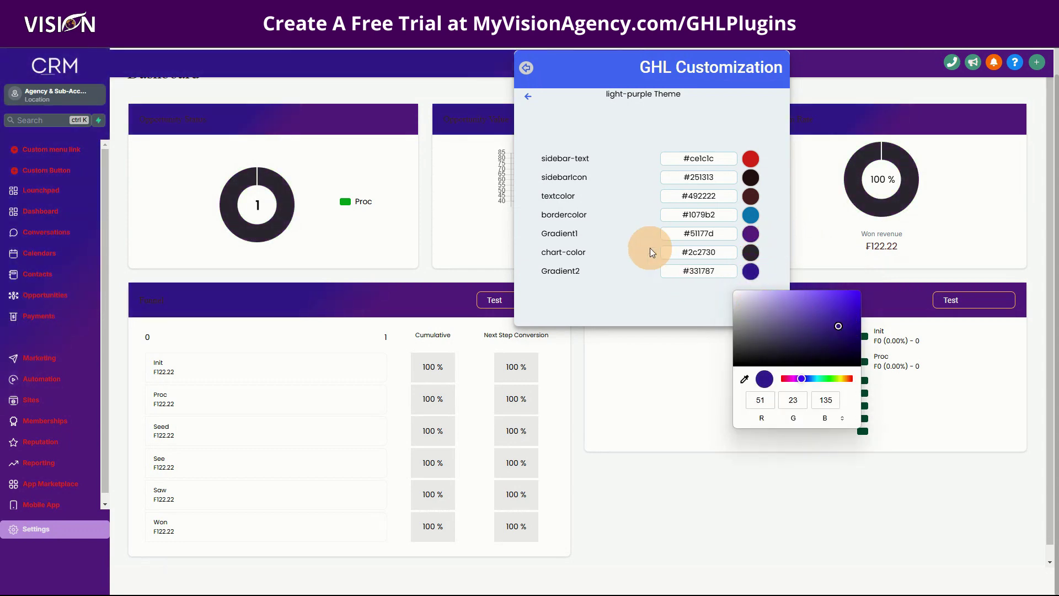
left_click(753, 164)
left_click_drag(746, 190, 724, 168)
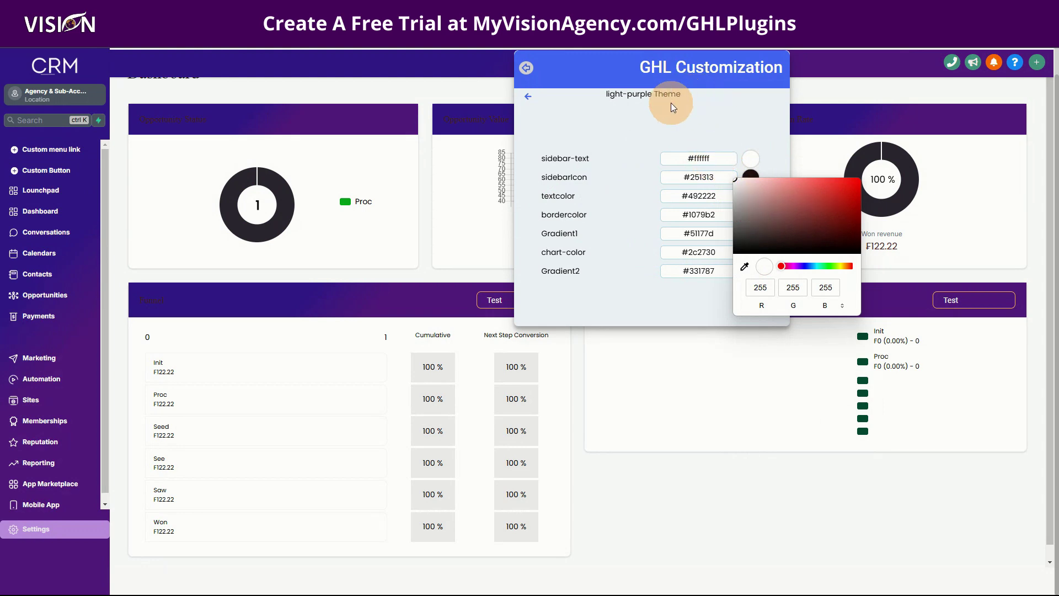
Return to the dashboard theme list with light-purple chosen and check the Restriction settings.
left_click(653, 115)
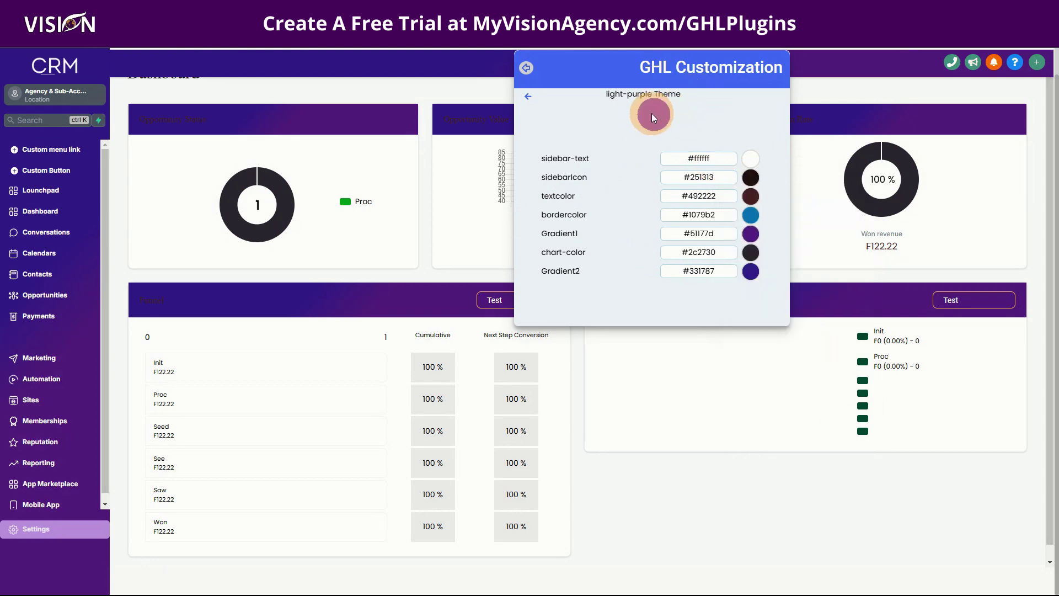
left_click(528, 96)
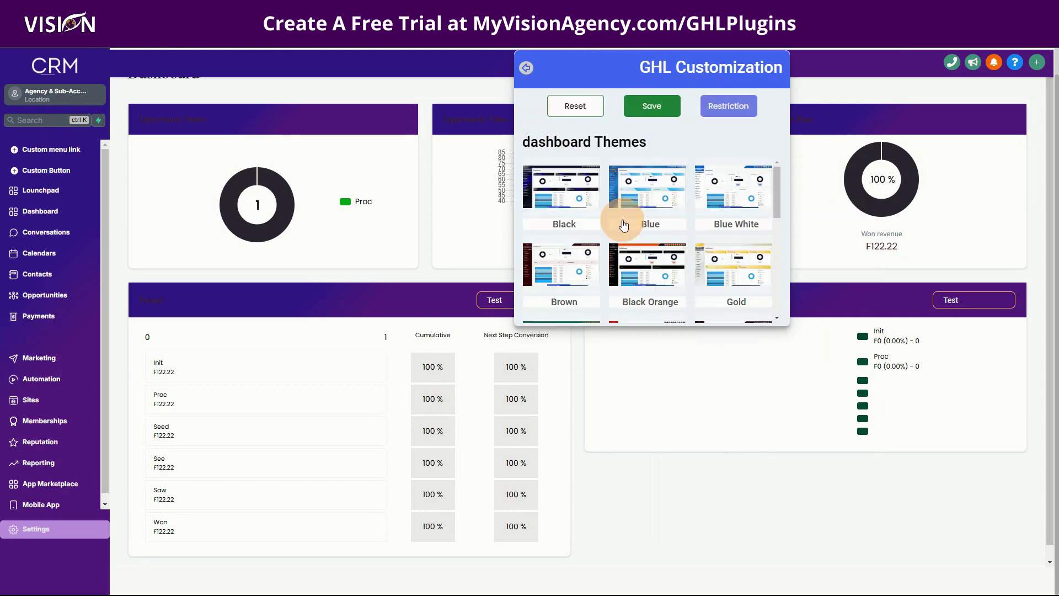
scroll(632, 265, "down", 5)
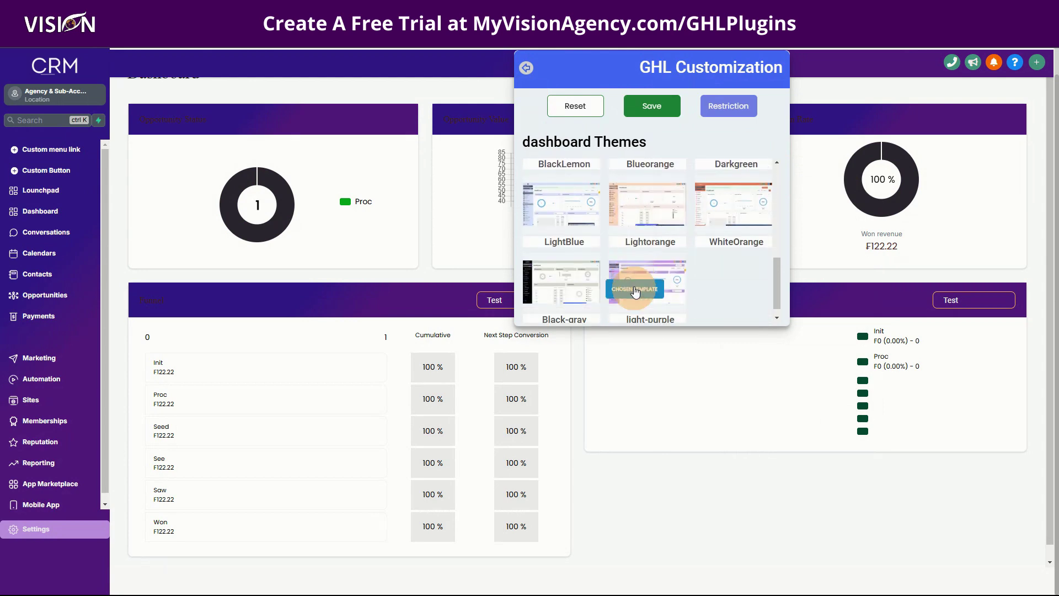
left_click(728, 105)
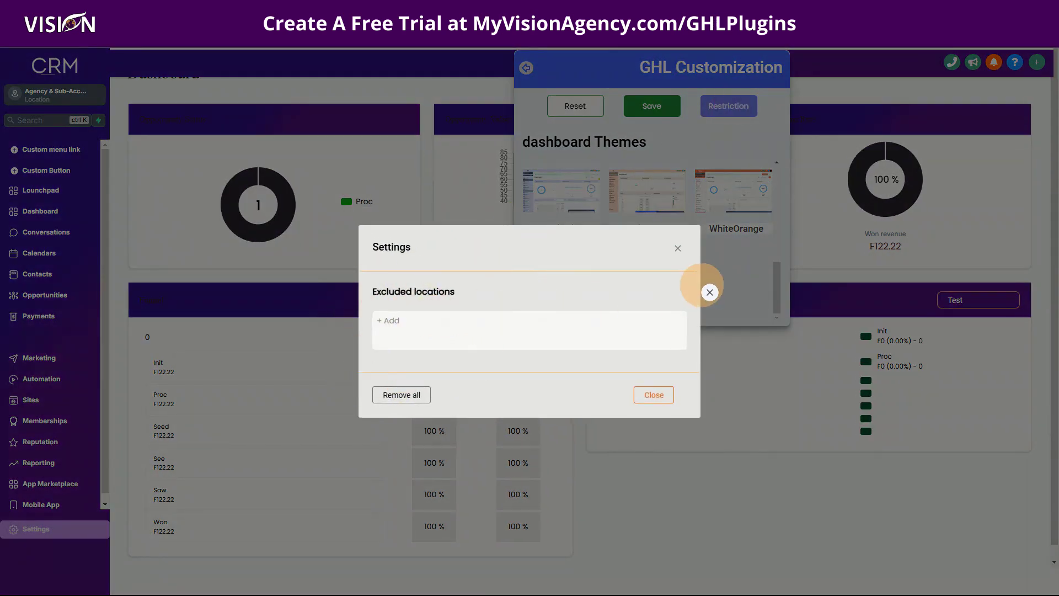
left_click(678, 249)
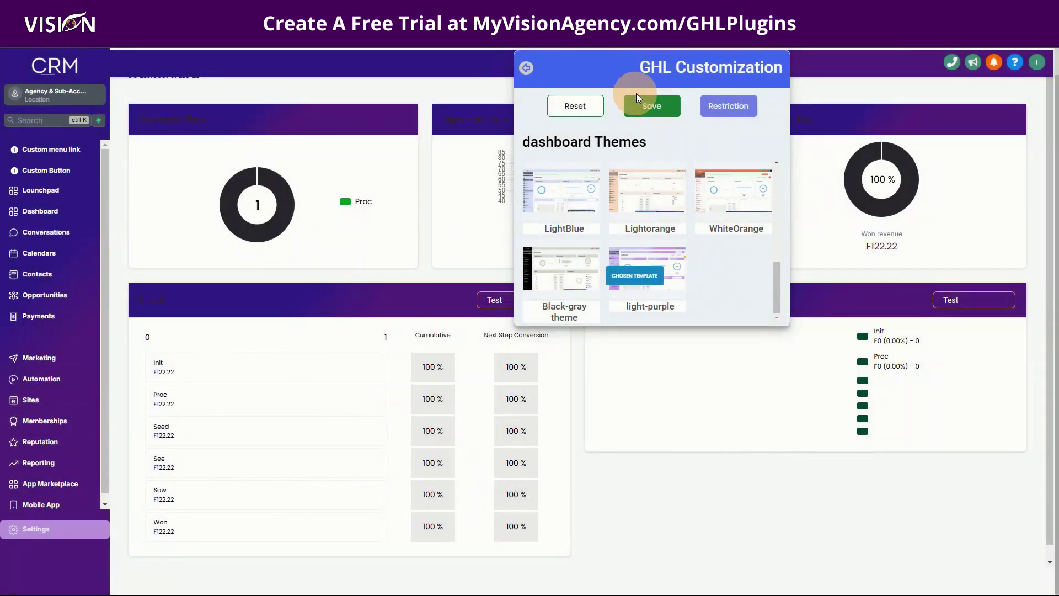
Open the login page customization and apply the Blue login theme, moving the panel off the sign-in form.
left_click(524, 69)
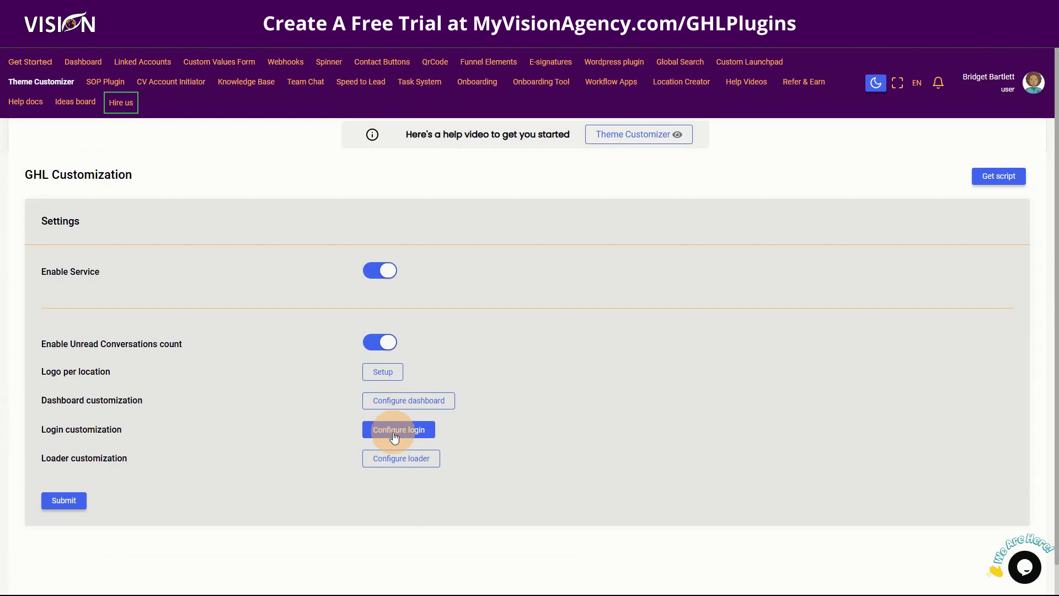
left_click(395, 431)
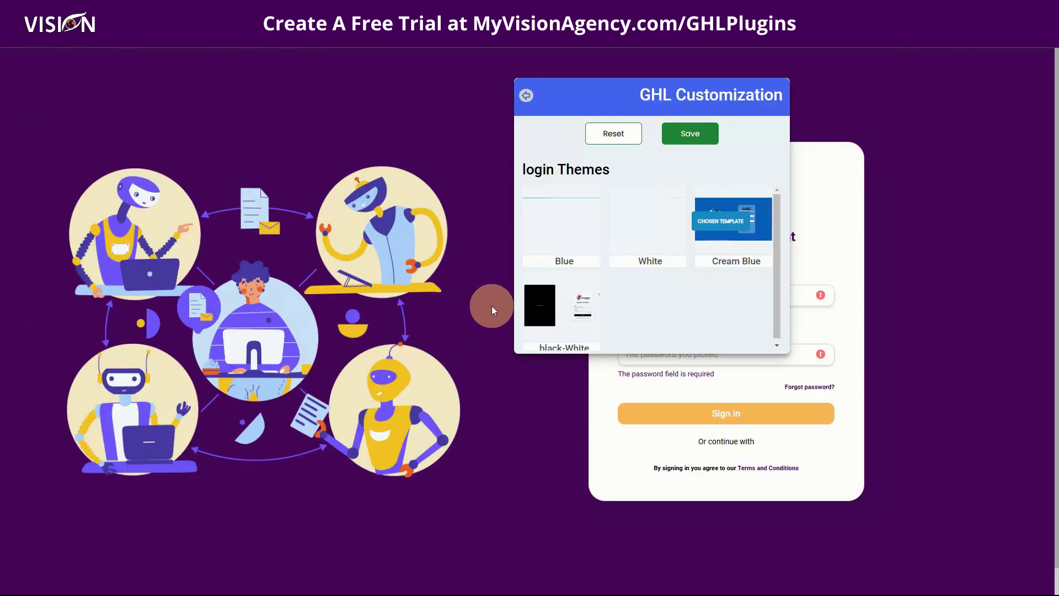
left_click_drag(578, 86, 231, 207)
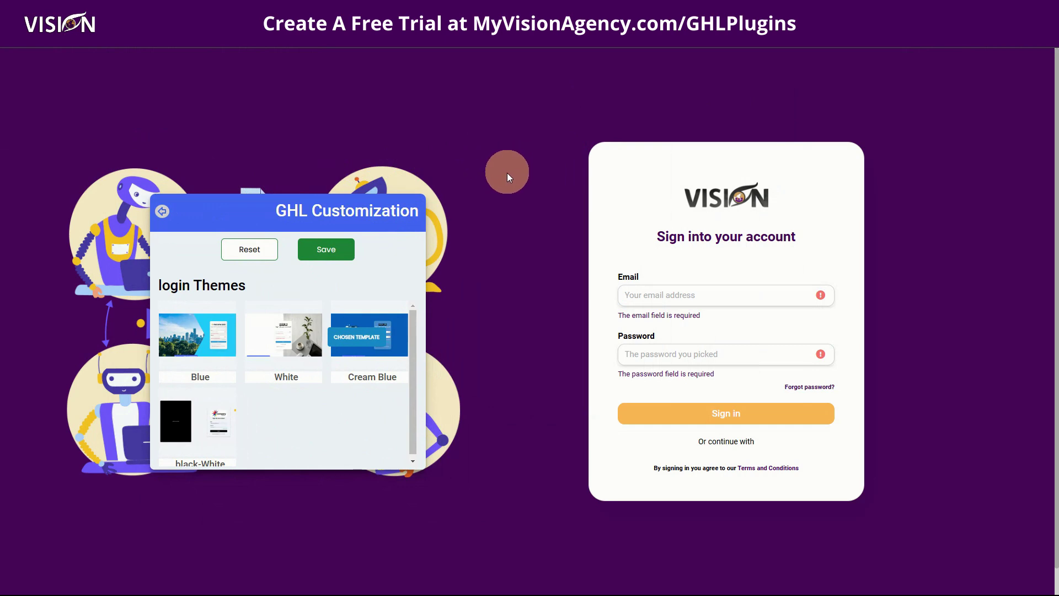
left_click_drag(267, 207, 308, 100)
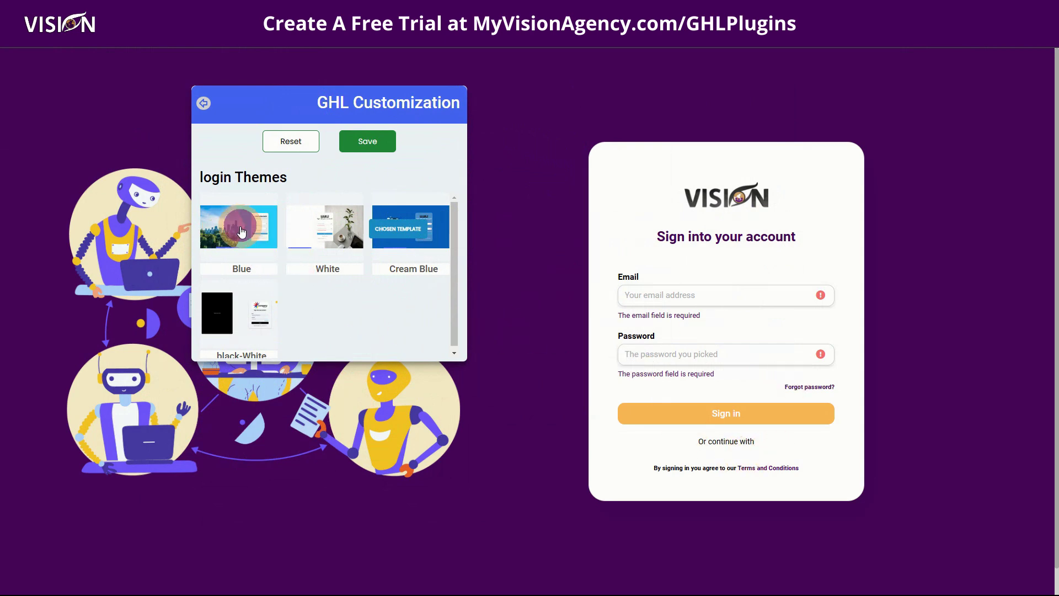
left_click(241, 231)
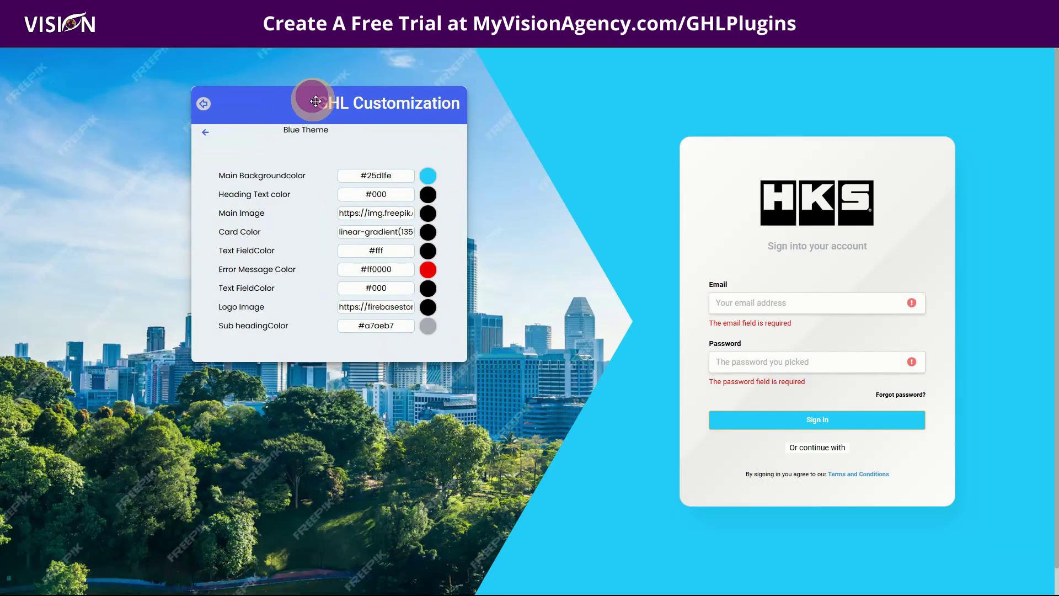
left_click_drag(315, 101, 278, 169)
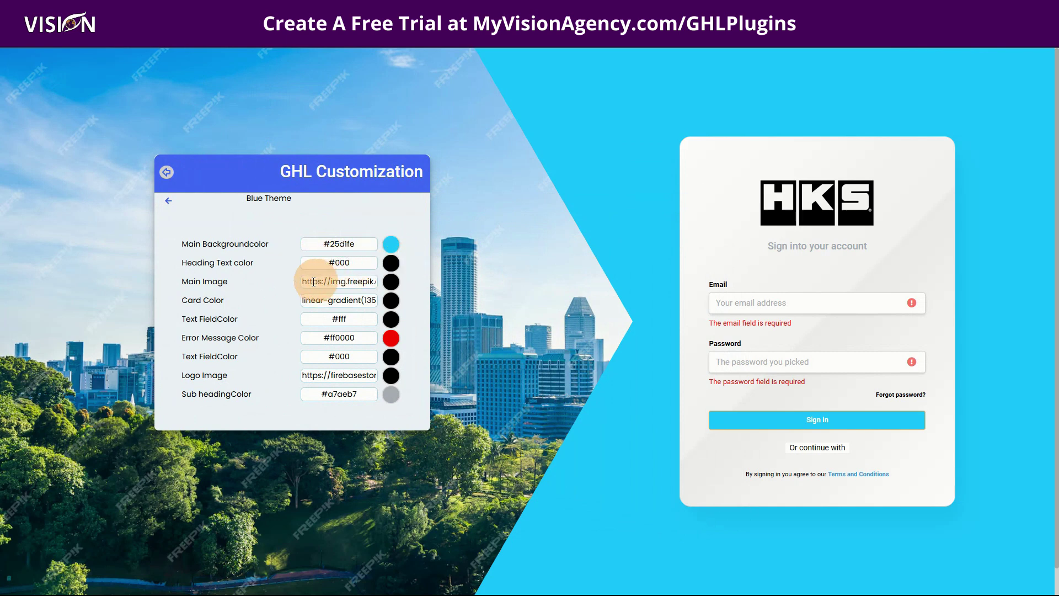
Replace the Blue theme's Main Image URL with the Media Storage link for loading icon.gif.
left_click_drag(302, 284, 377, 283)
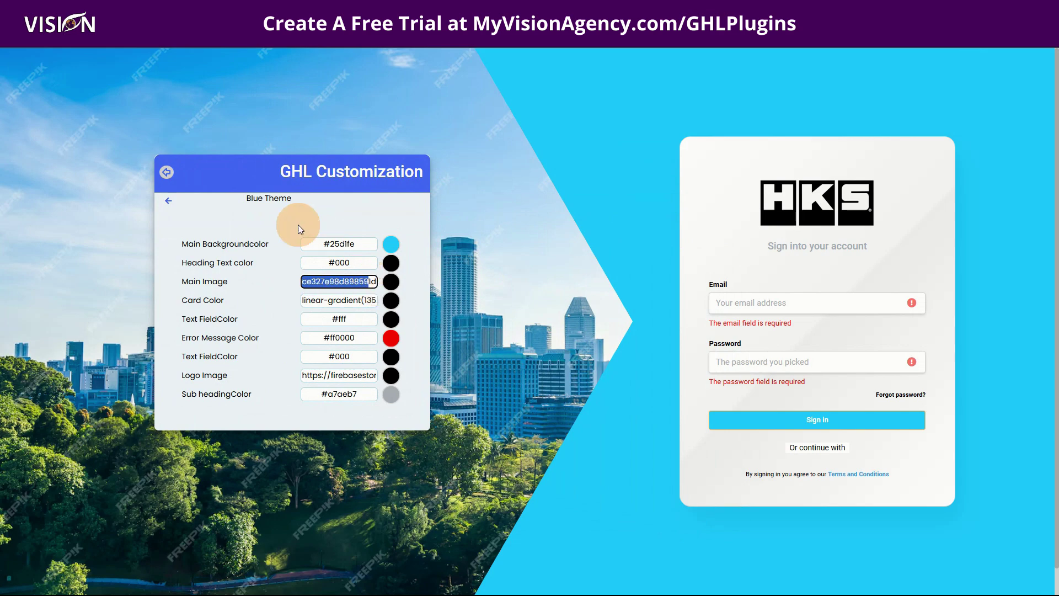
left_click(248, 33)
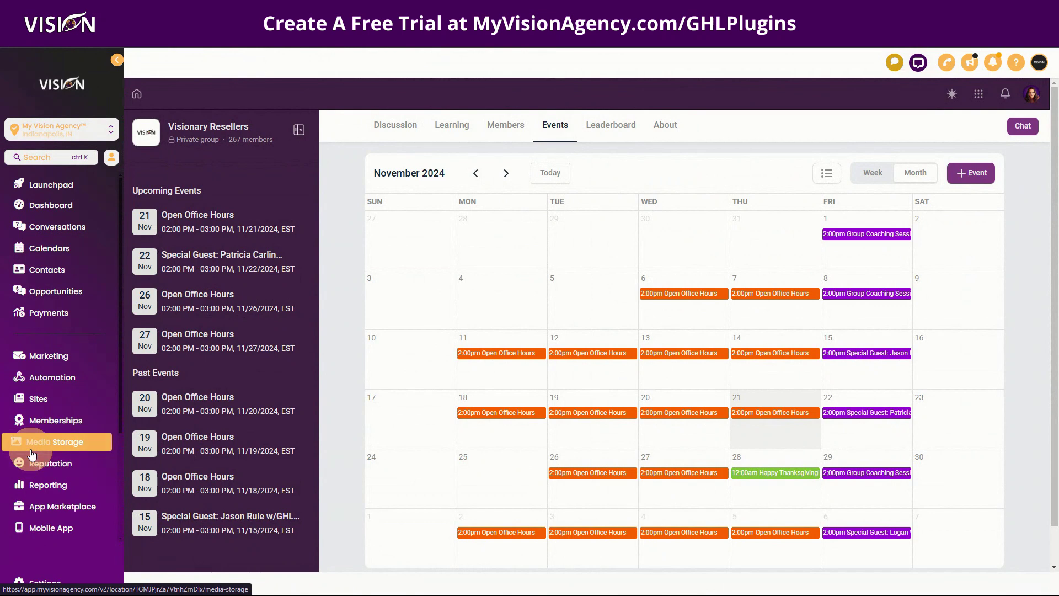
scroll(34, 458, "down", 2)
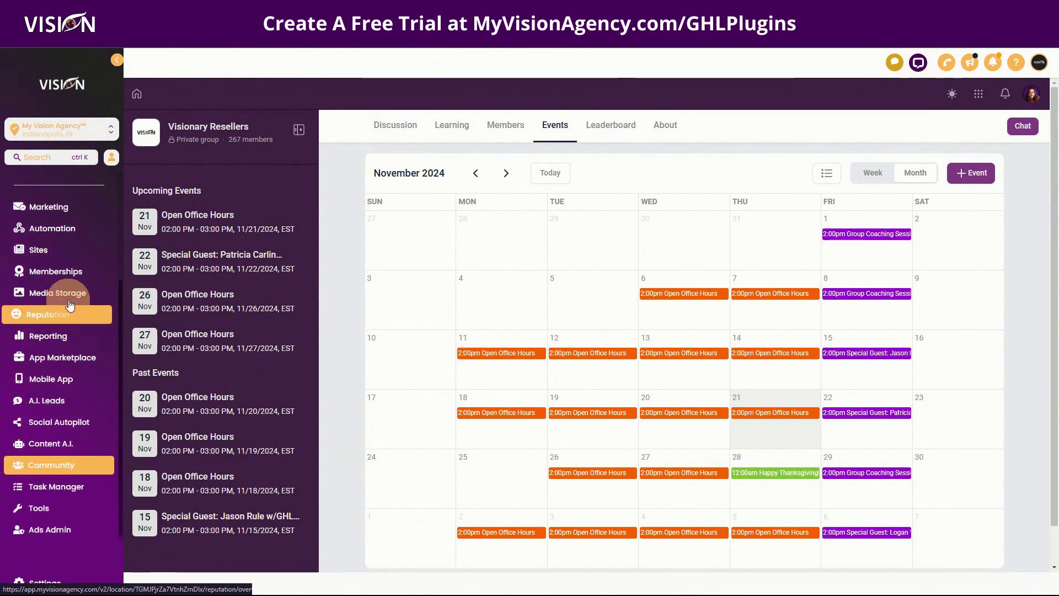
left_click(75, 295)
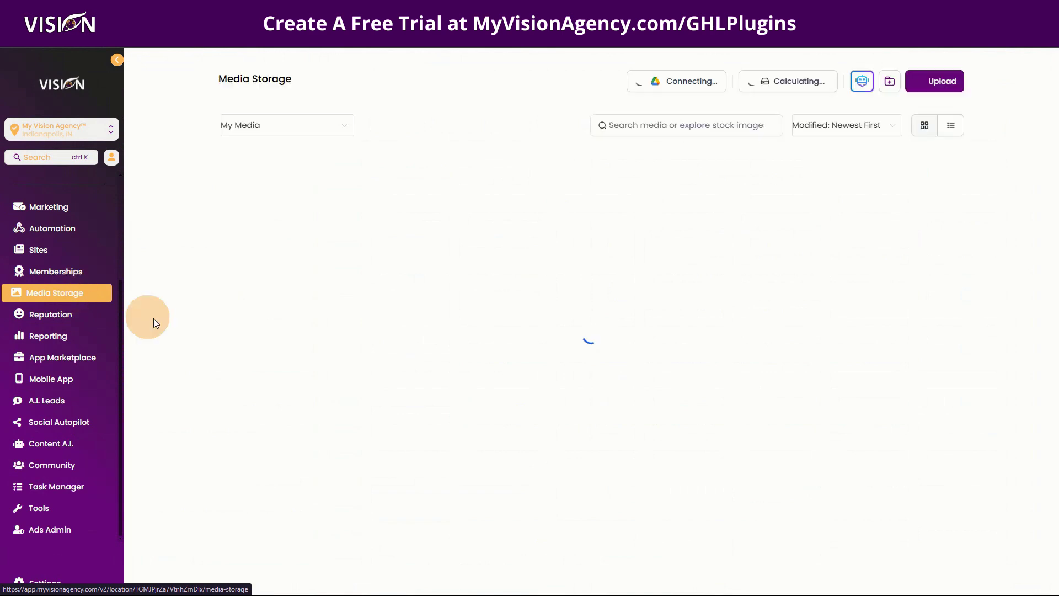
scroll(323, 393, "down", 4)
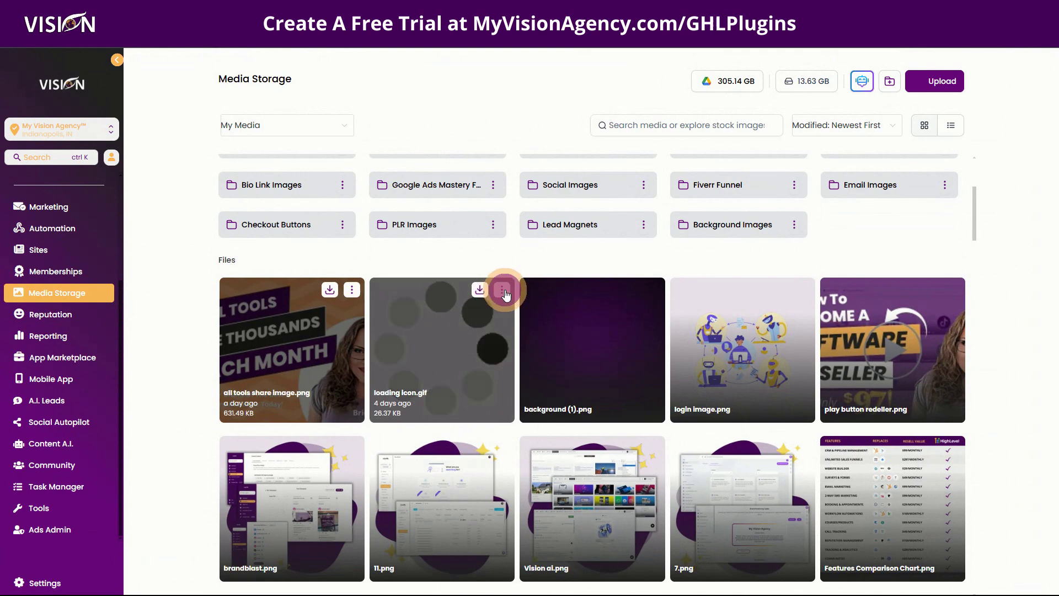
left_click(502, 290)
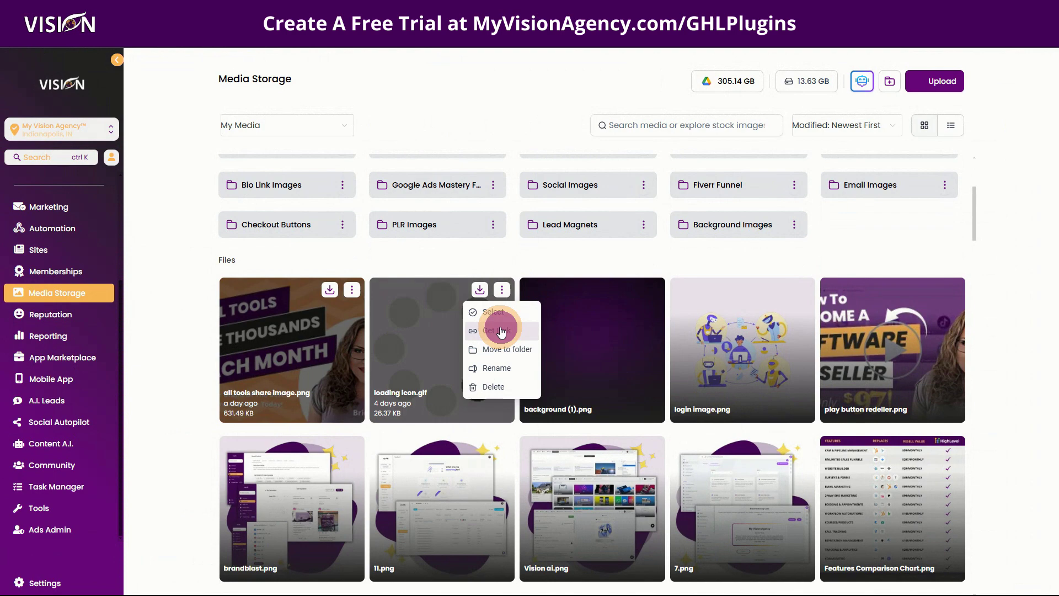
left_click(502, 331)
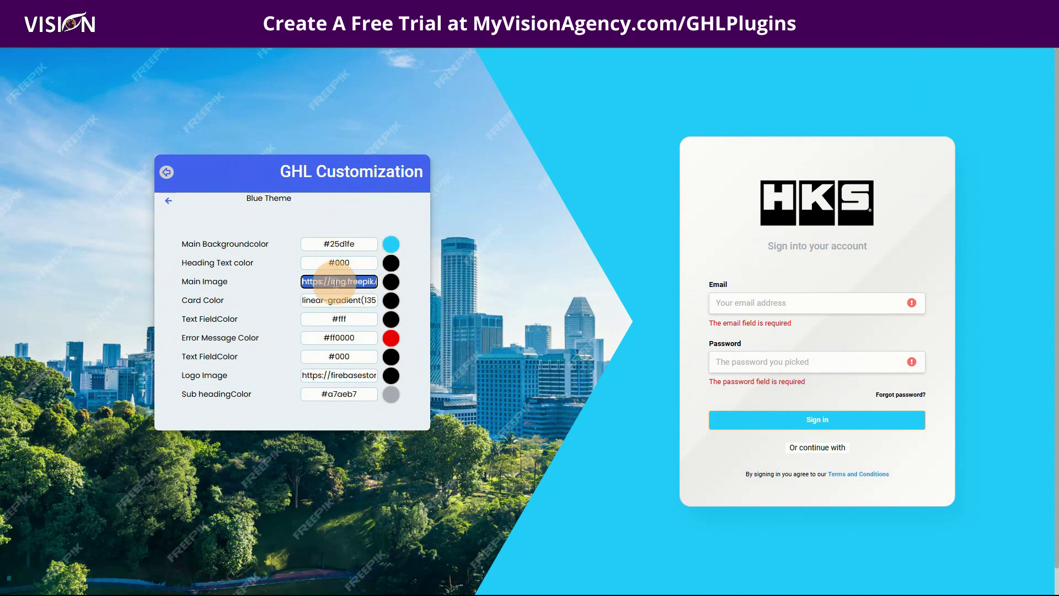
key("ctrl+v")
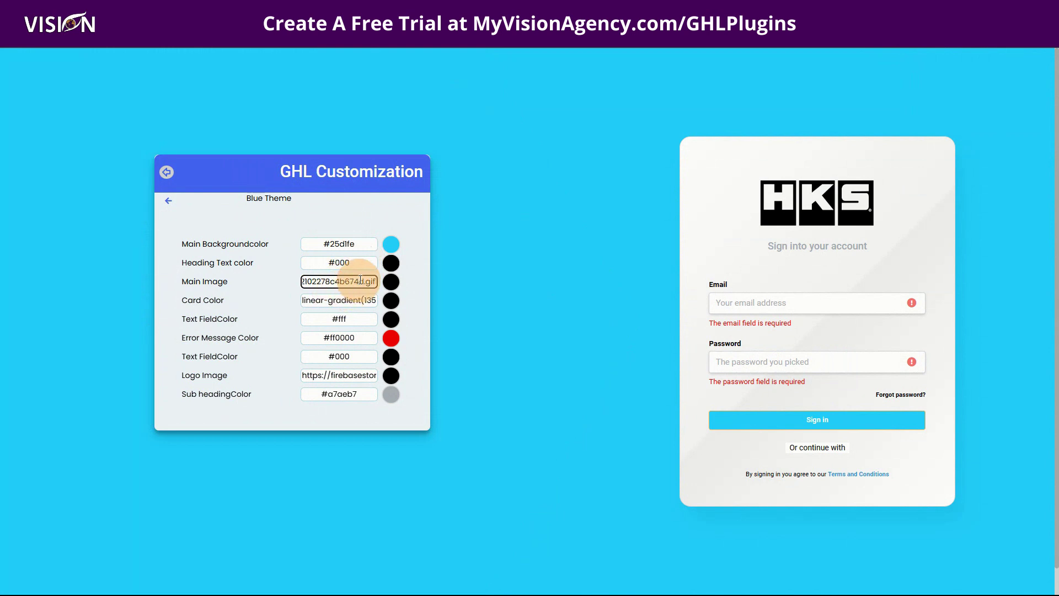
left_click_drag(377, 284, 237, 279)
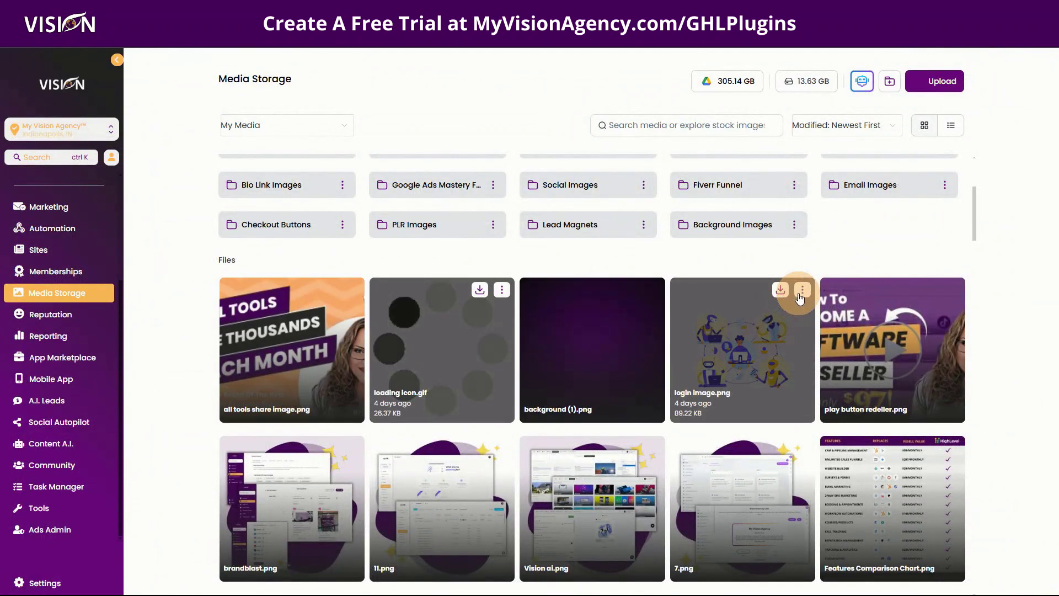
Set Main Image to the login image.png link and return to the login themes list.
left_click(801, 291)
left_click(796, 330)
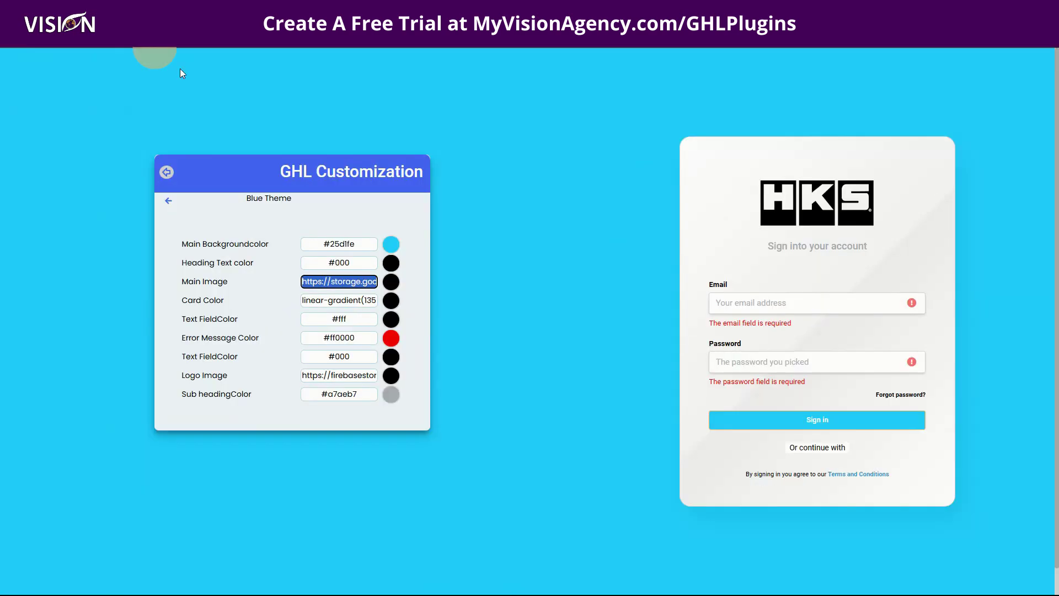
key("ctrl+v")
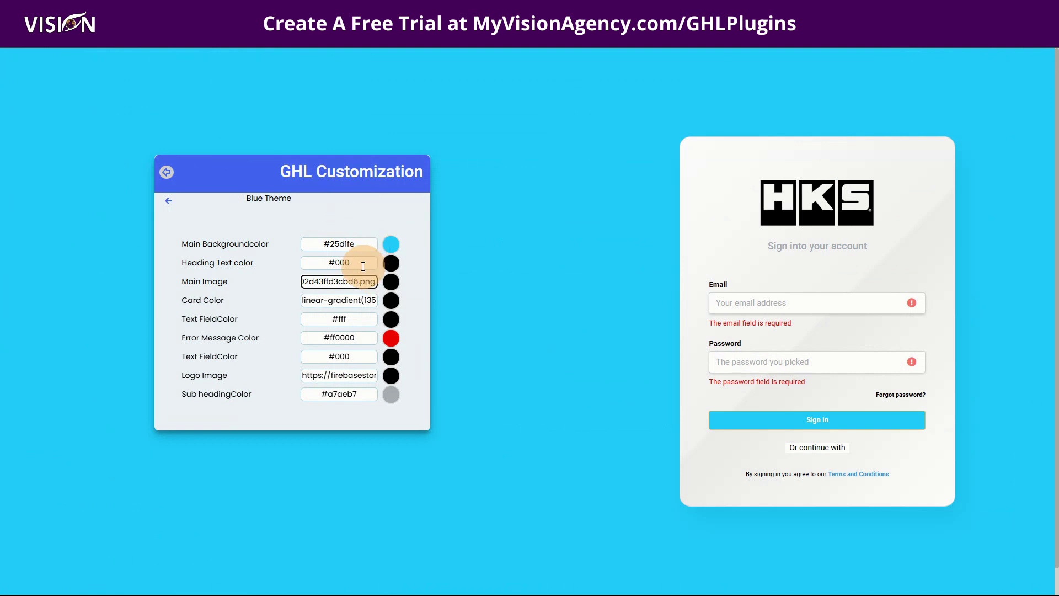
left_click(301, 206)
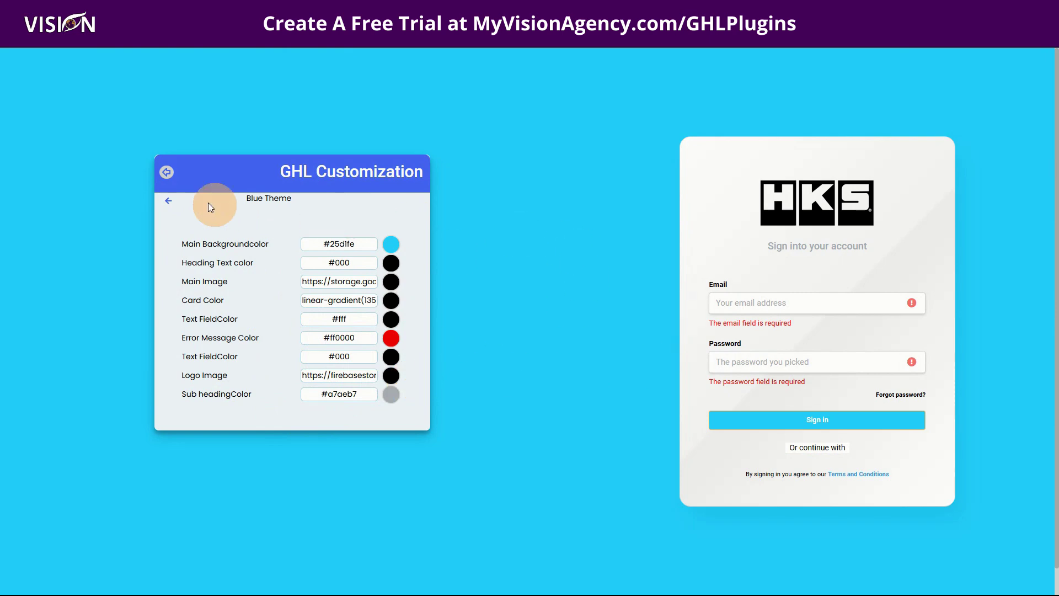
left_click(168, 202)
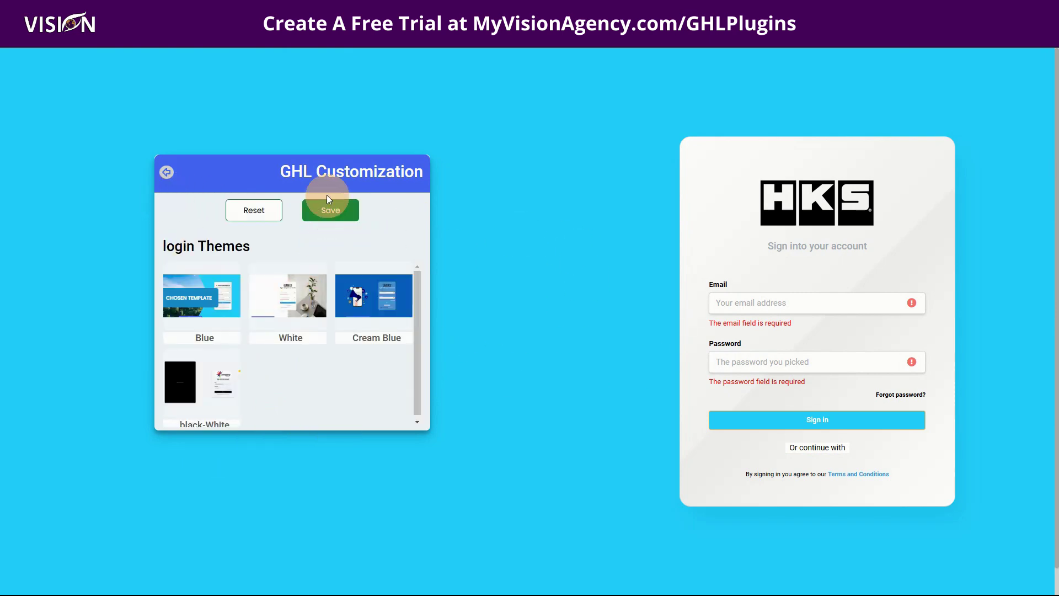
Open the loader settings and shift the panel right to reveal the 'Just a sec...' preview.
left_click(166, 172)
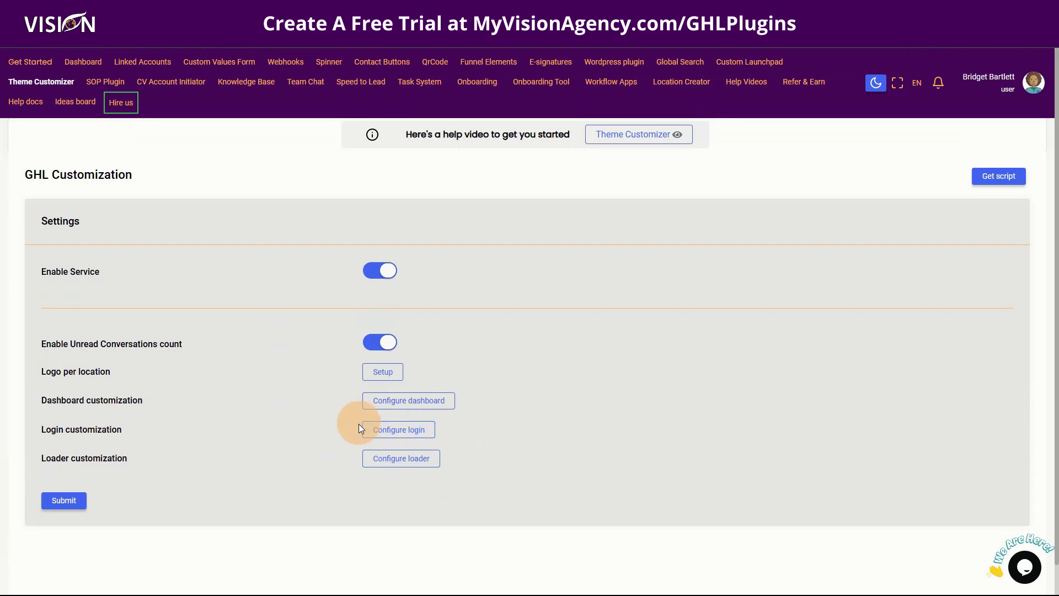
left_click(395, 458)
left_click_drag(620, 90, 797, 75)
left_click(494, 330)
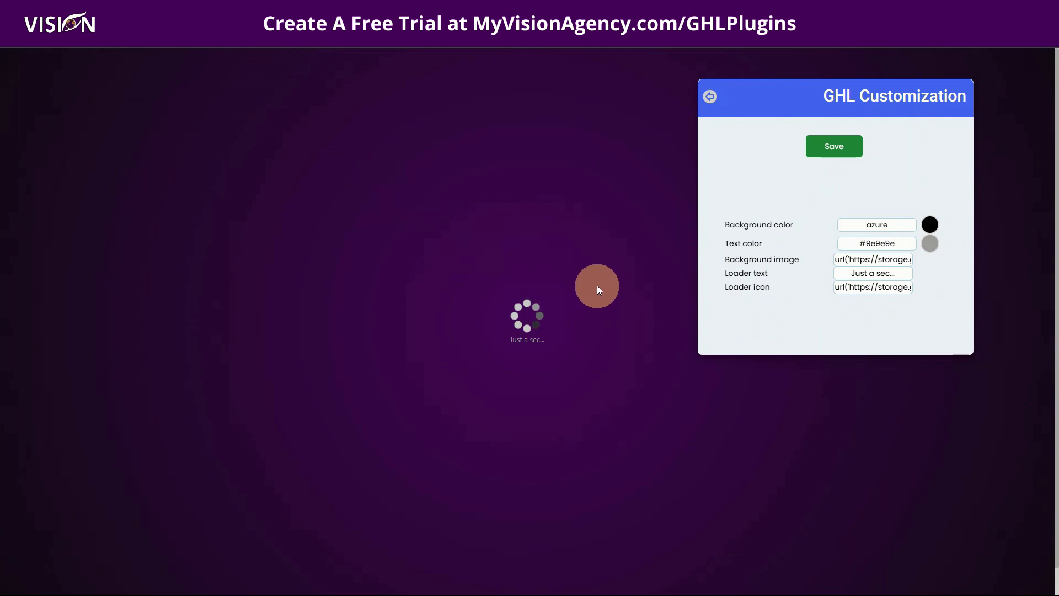
Close the loader customization settings.
left_click(709, 97)
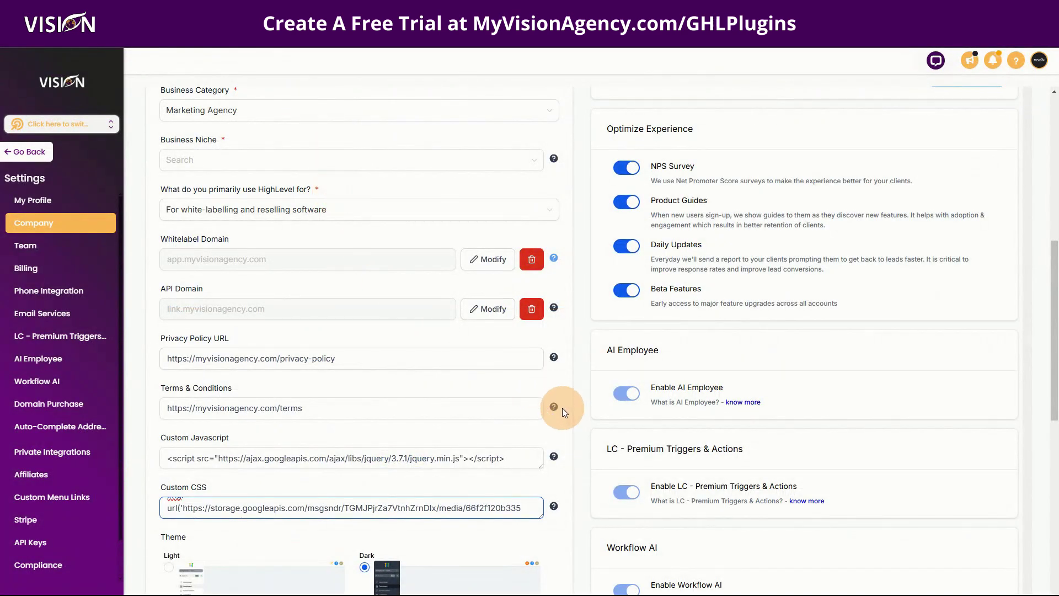
Scroll the Company settings and highlight the Custom Javascript and Custom CSS fields.
scroll(562, 409, "down", 2)
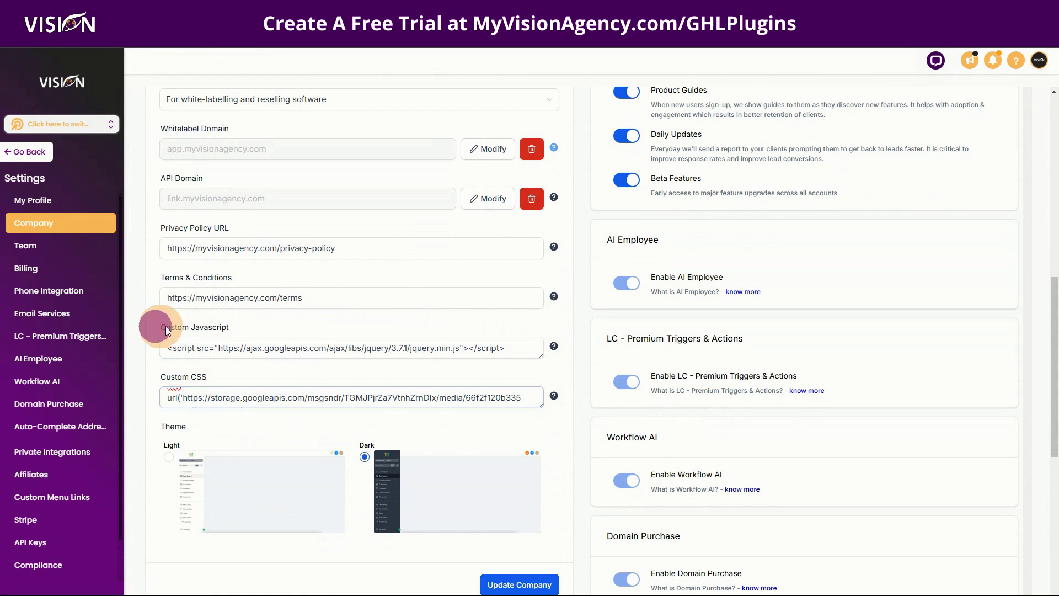
left_click_drag(155, 326, 262, 331)
left_click_drag(152, 373, 240, 376)
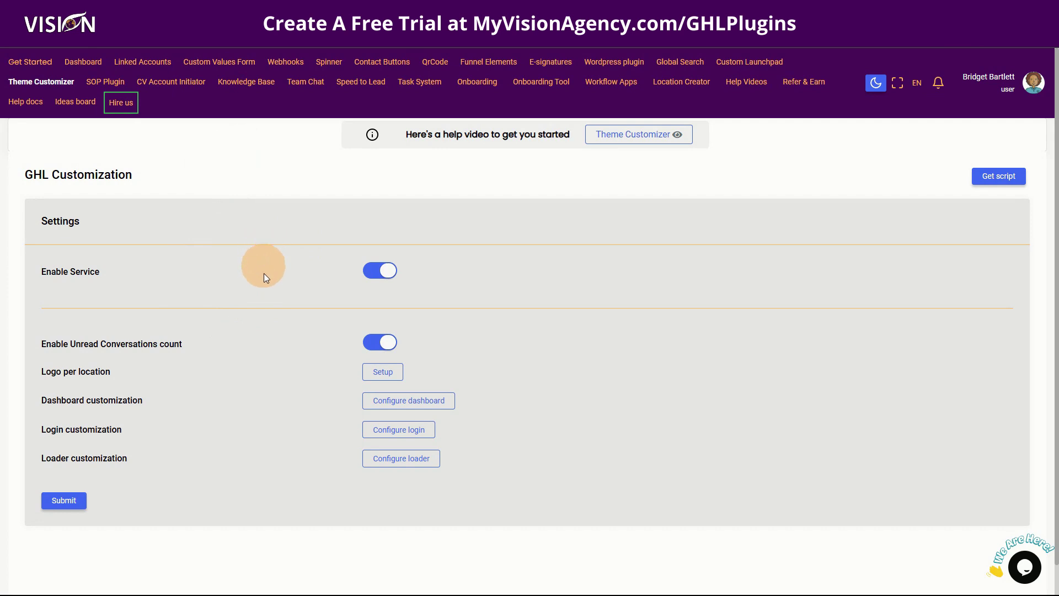
Go to the HighLevel tab and open the Visionary Resellers community group's Discussion feed.
left_click(388, 403)
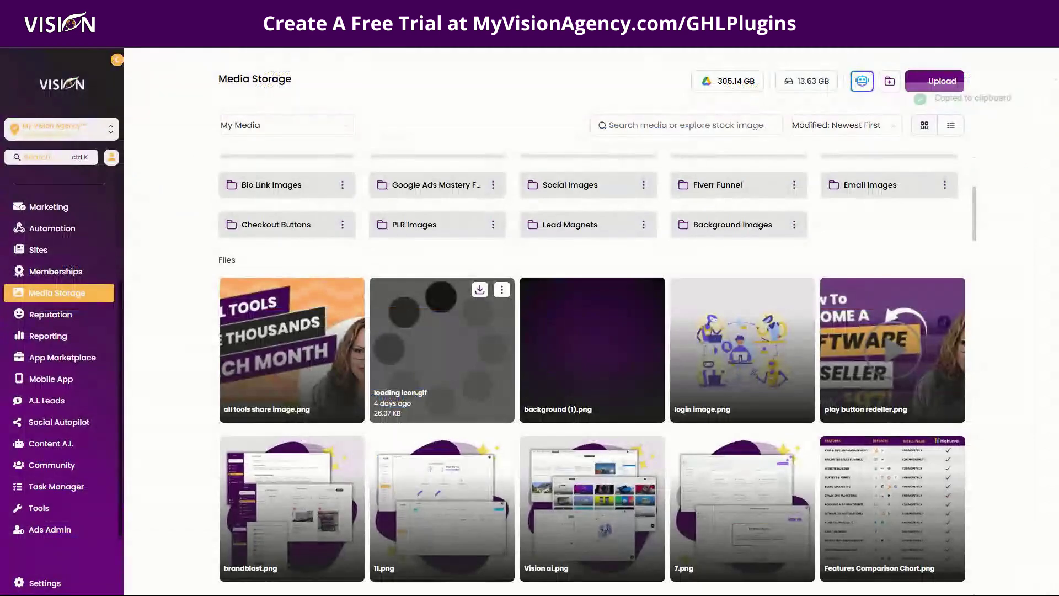
left_click(47, 465)
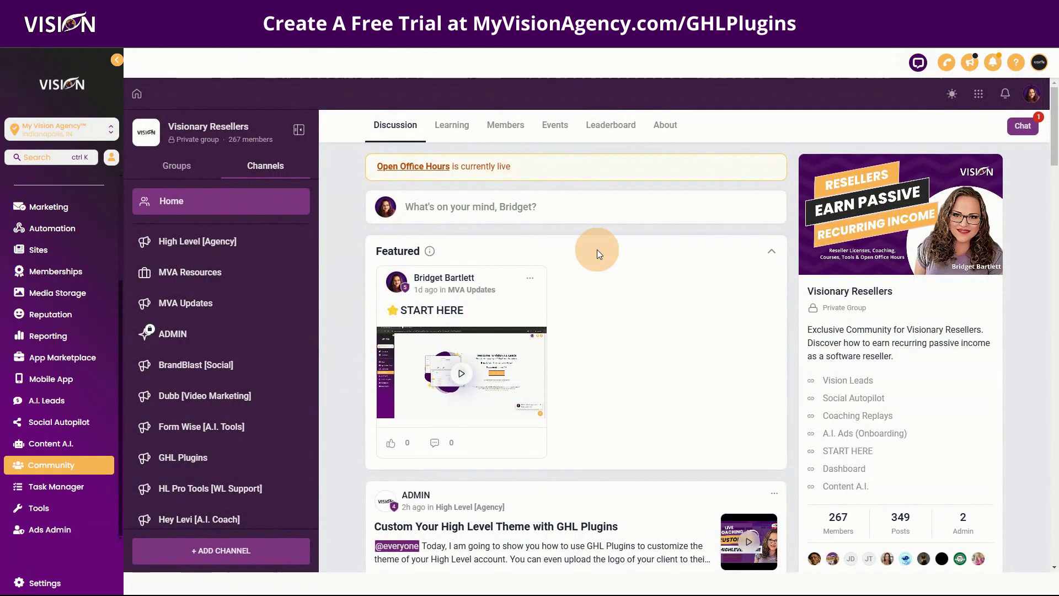
Browse the group's Events calendar, viewing the Nov 21 Open Office Hours and Nov 22 special guest events.
left_click(566, 133)
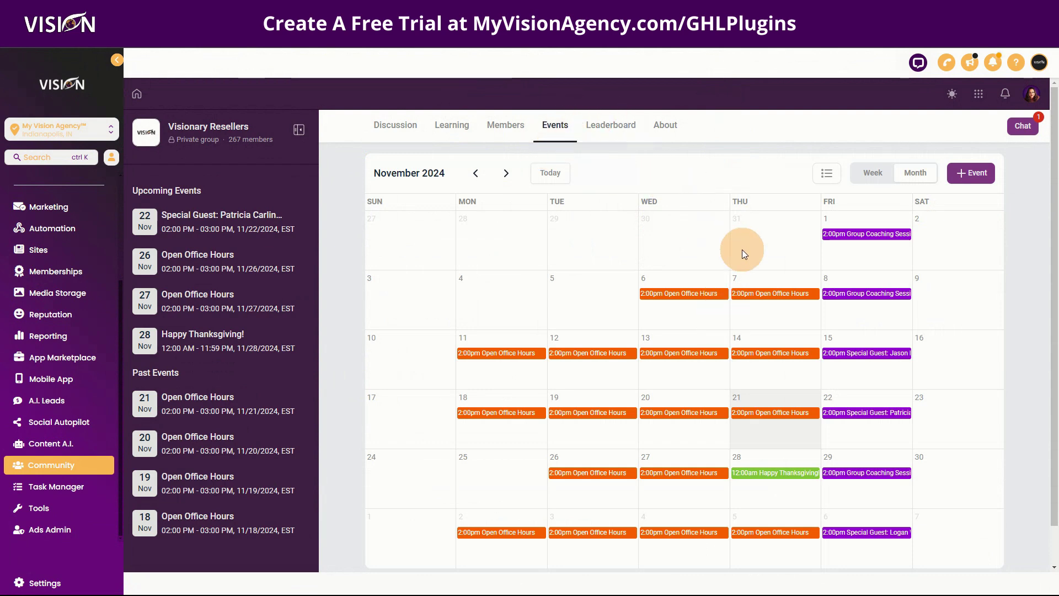
left_click(763, 421)
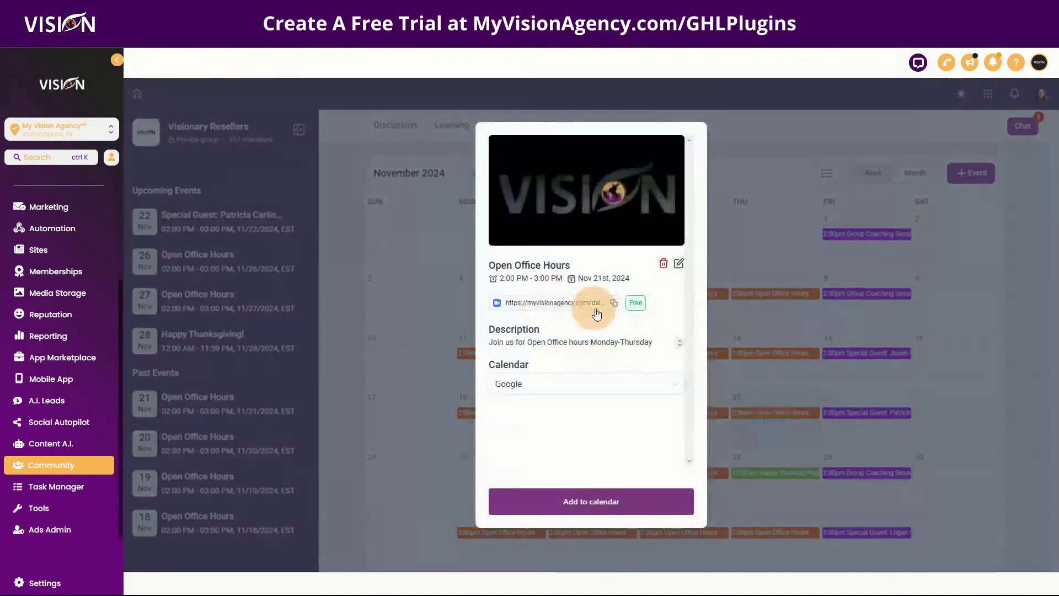
left_click(736, 118)
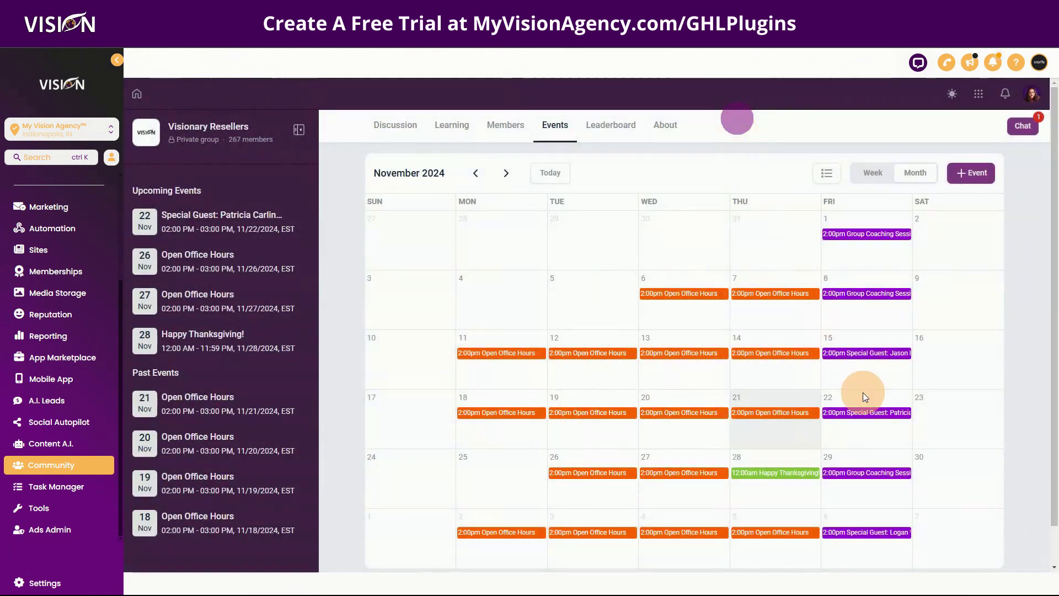
left_click(864, 412)
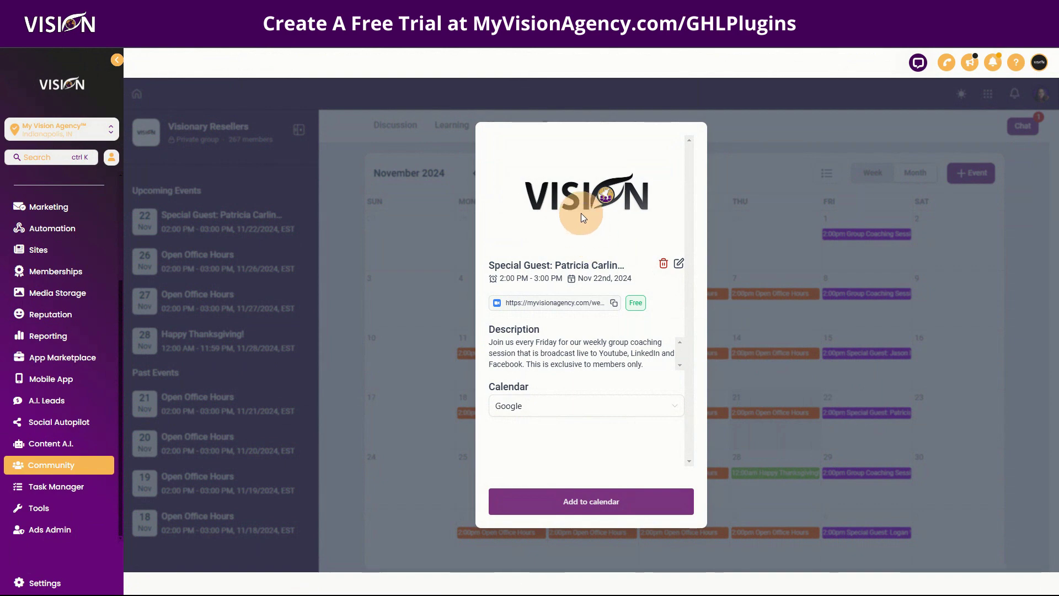
left_click(769, 153)
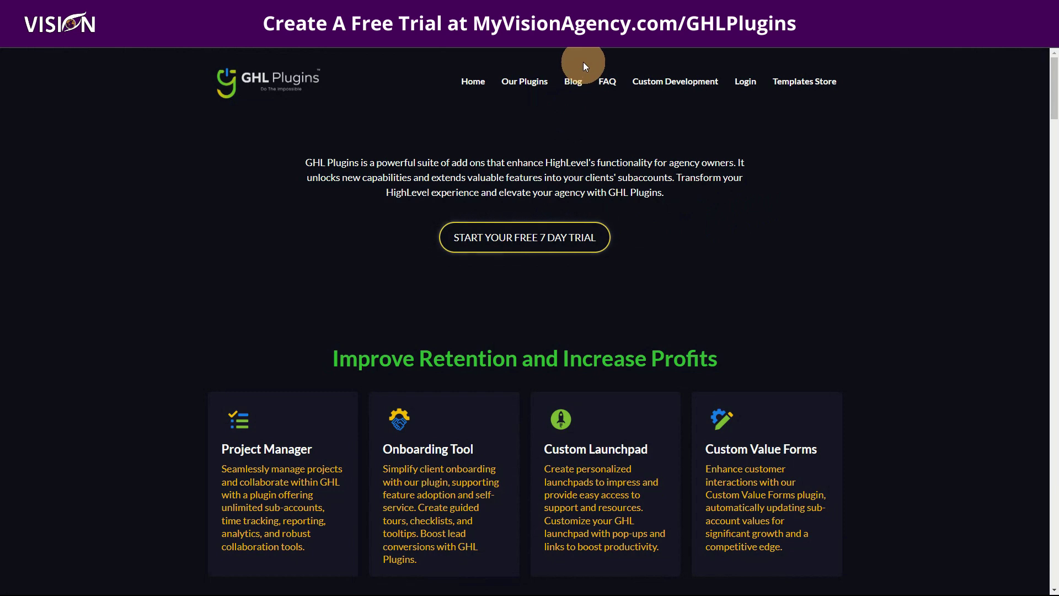
Jump to the free 7-day trial pricing and scroll through the $197/mo Full Suite features.
left_click(573, 242)
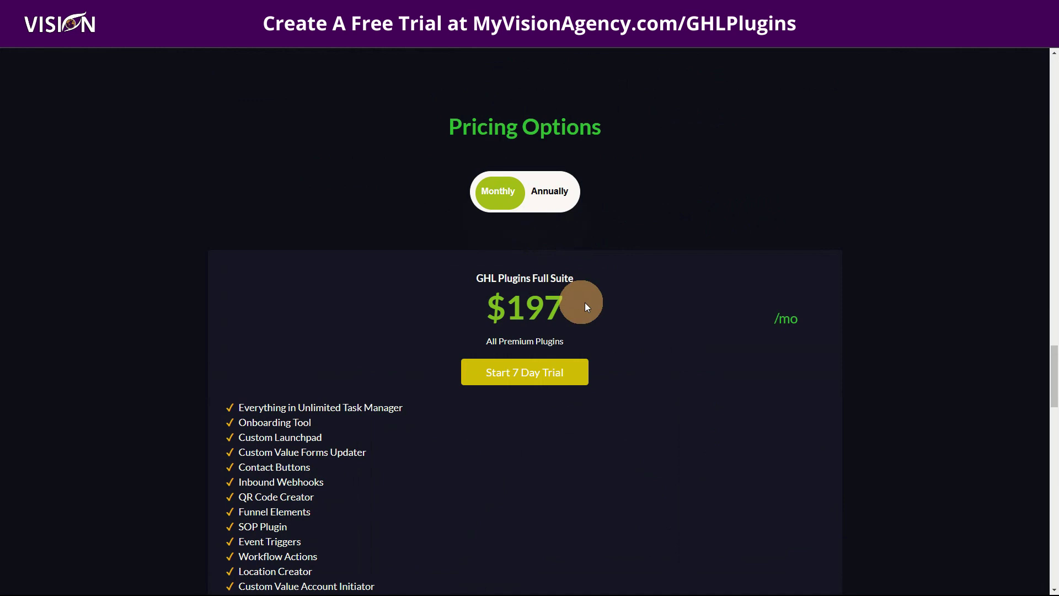
scroll(579, 352, "down", 3)
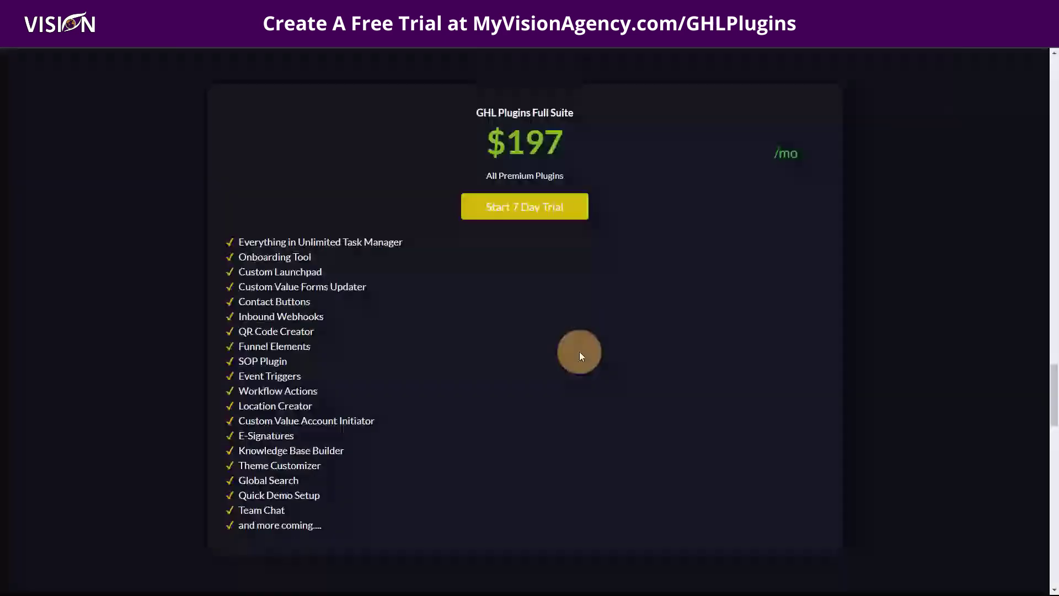